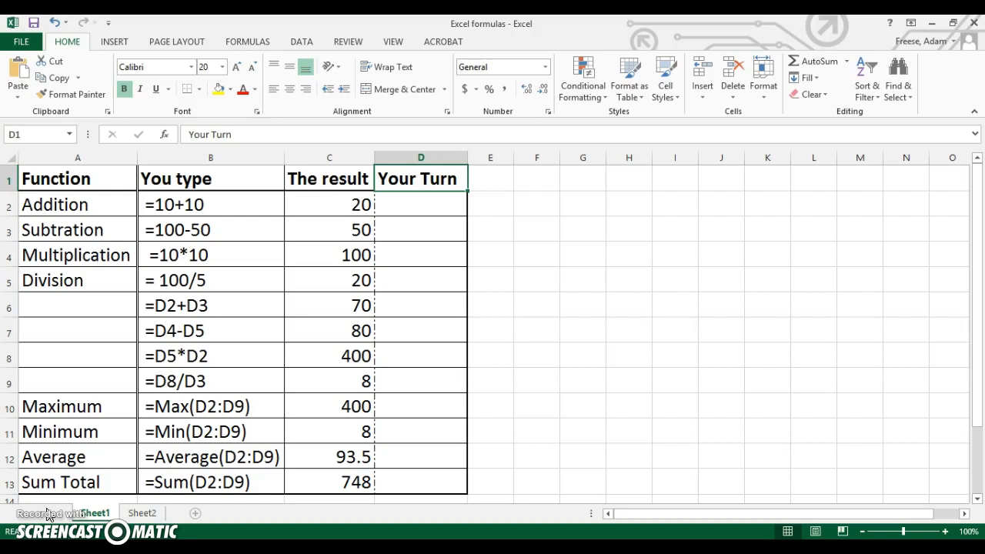
Highlight the Function, You type, The result and Your Turn columns one after another to review the table layout.
click(398, 220)
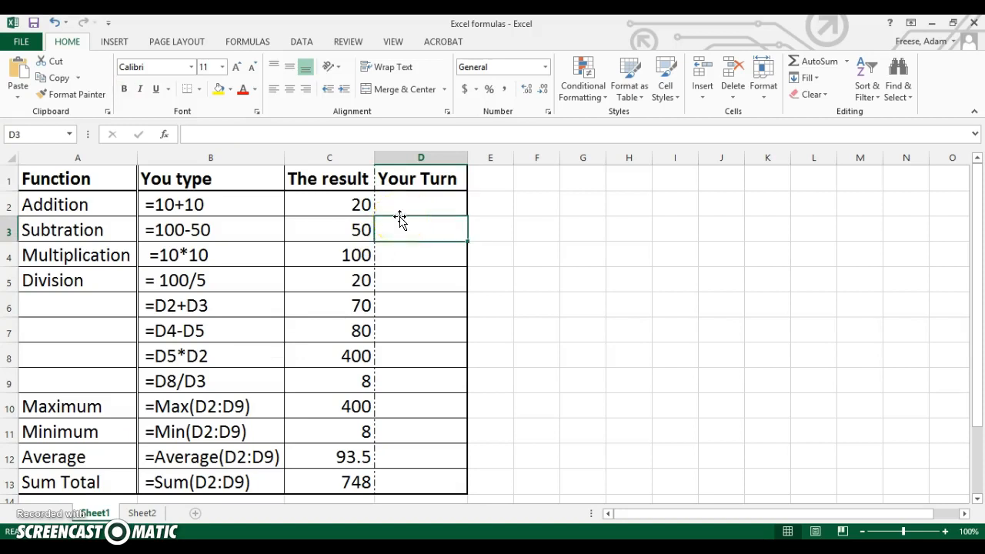
click(404, 208)
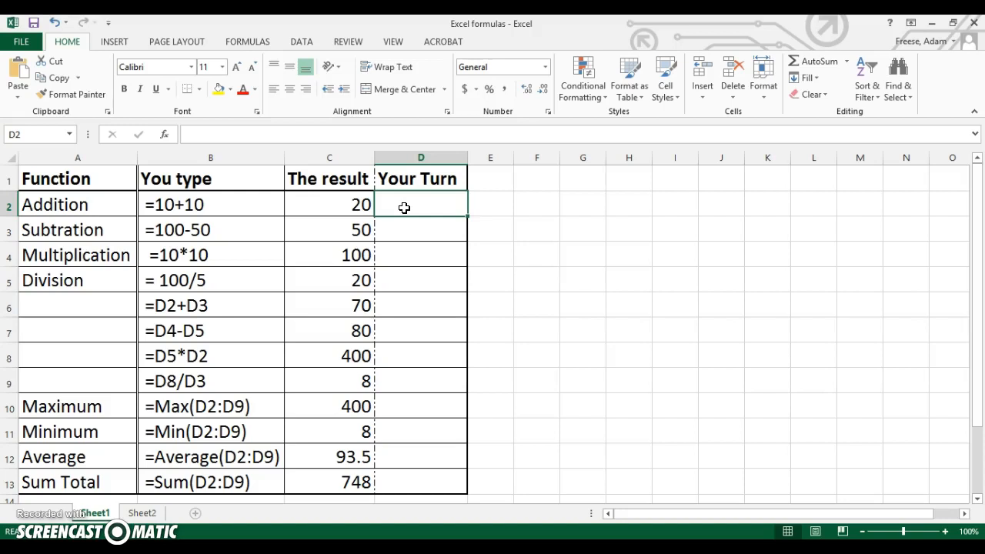
click(80, 159)
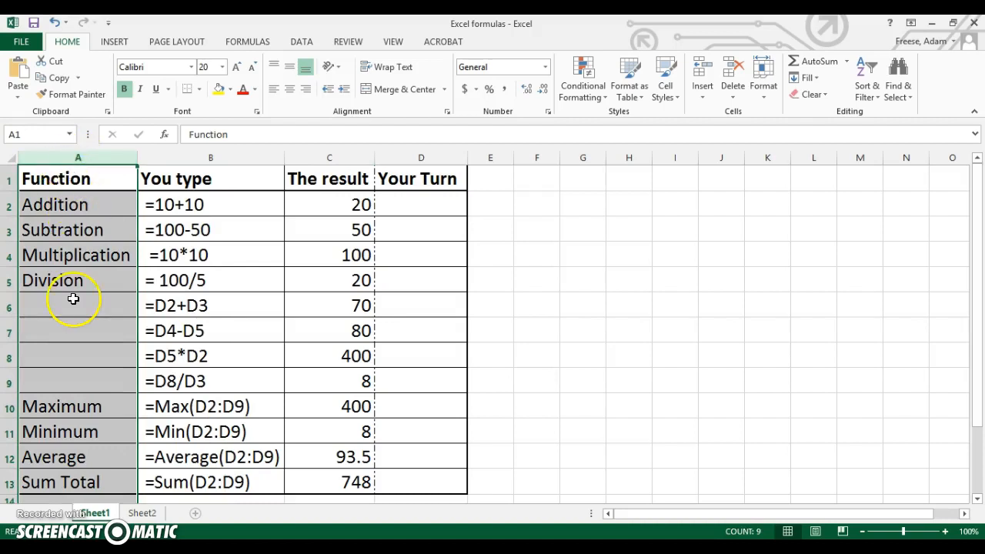
click(202, 158)
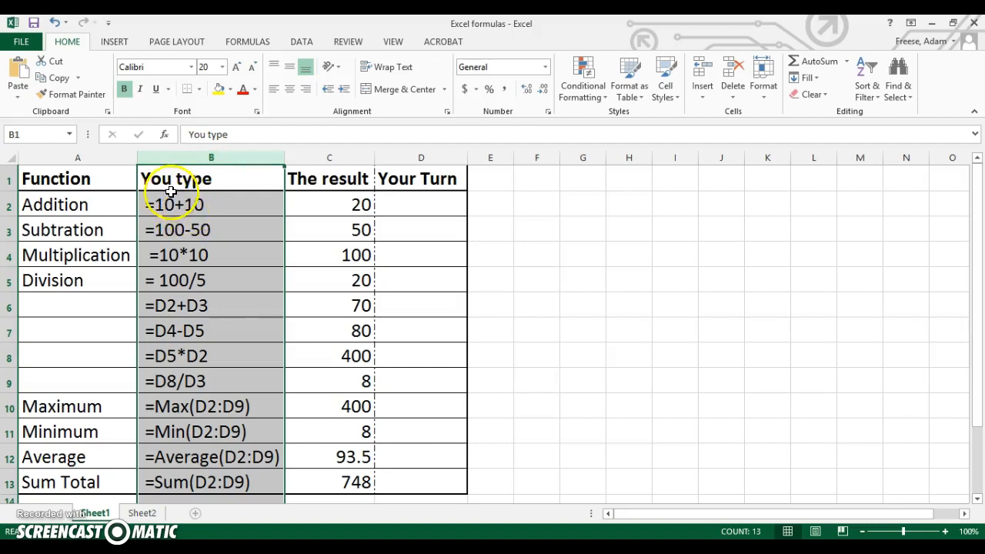
click(339, 156)
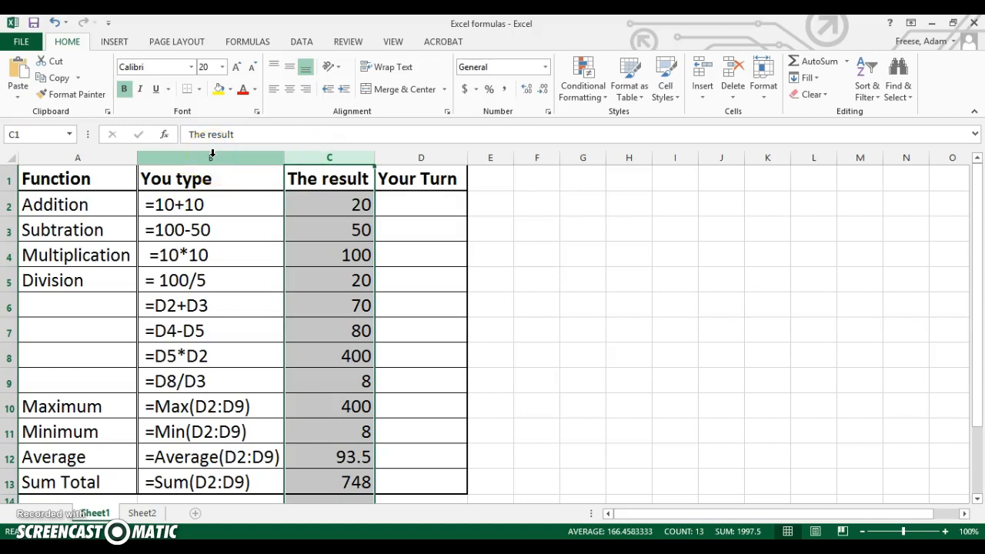
click(425, 154)
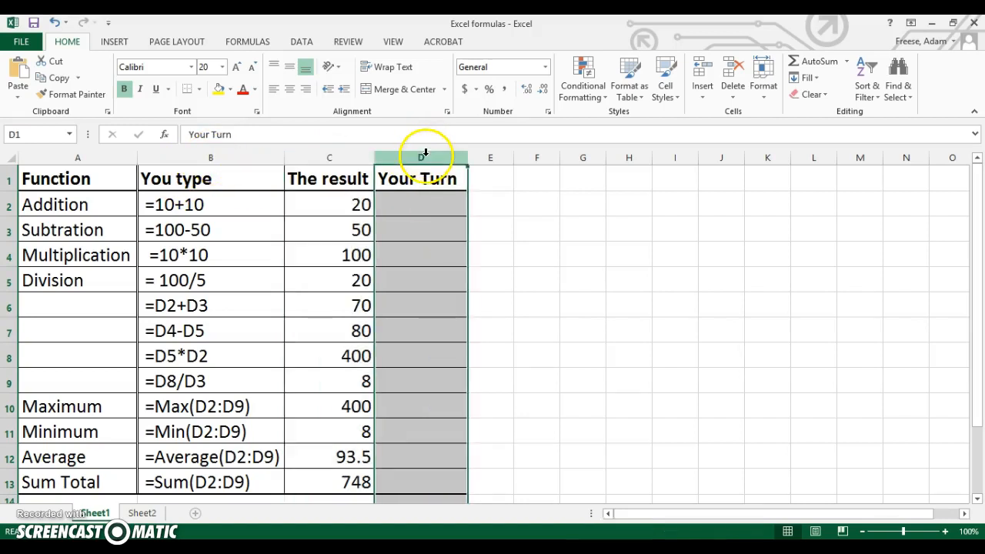
Enter the addition formula =10+10 in cell D2 of the Your Turn column.
click(420, 205)
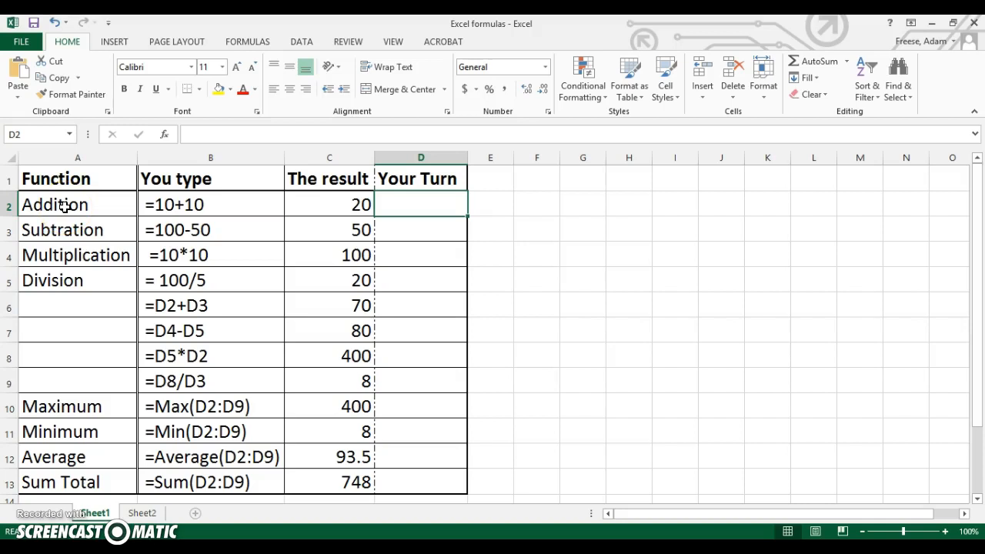
double_click(420, 206)
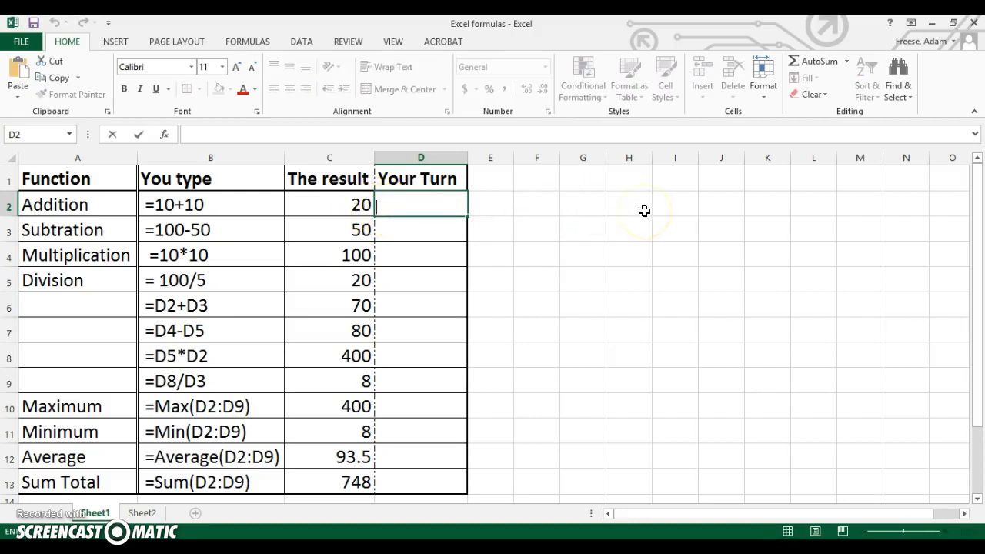
text(=)
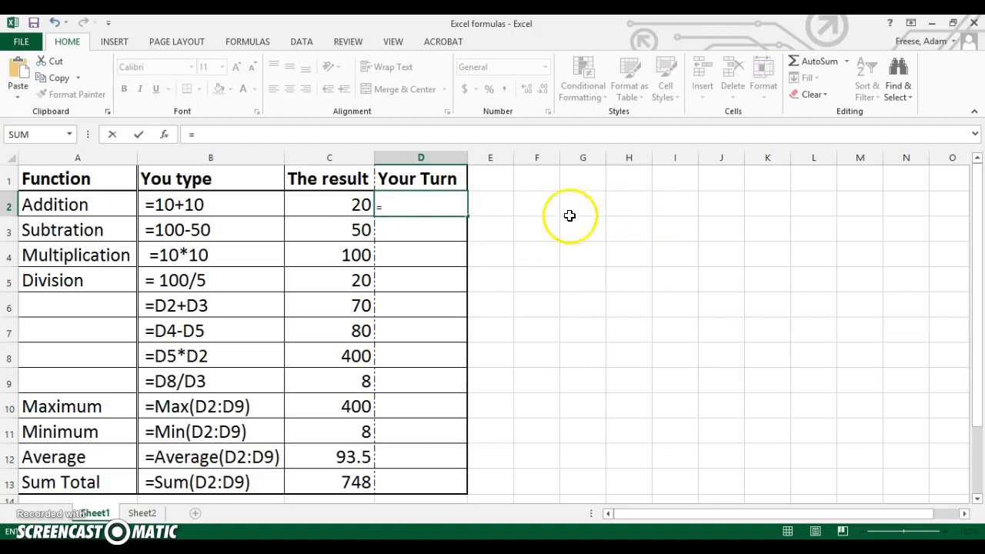
text(1)
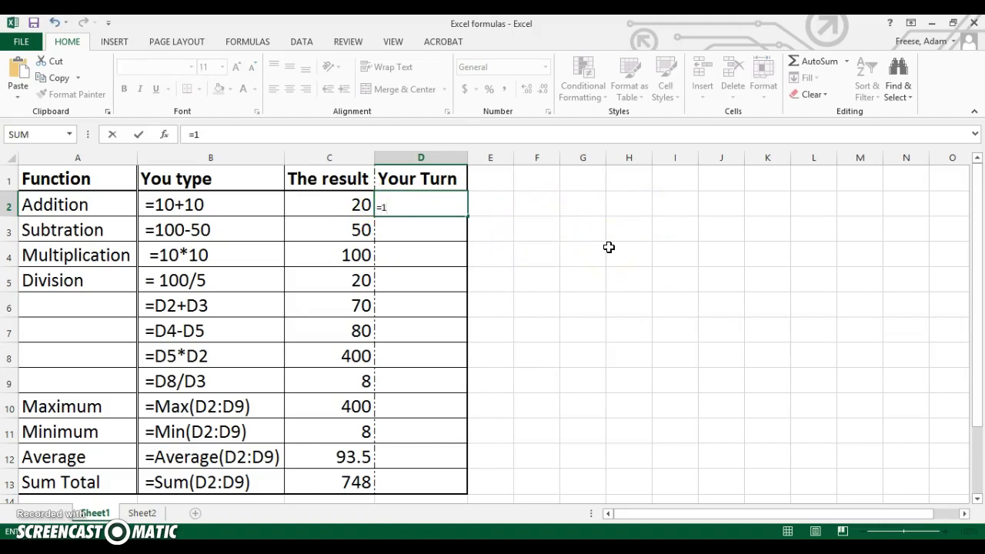
text(0+10)
key(Return)
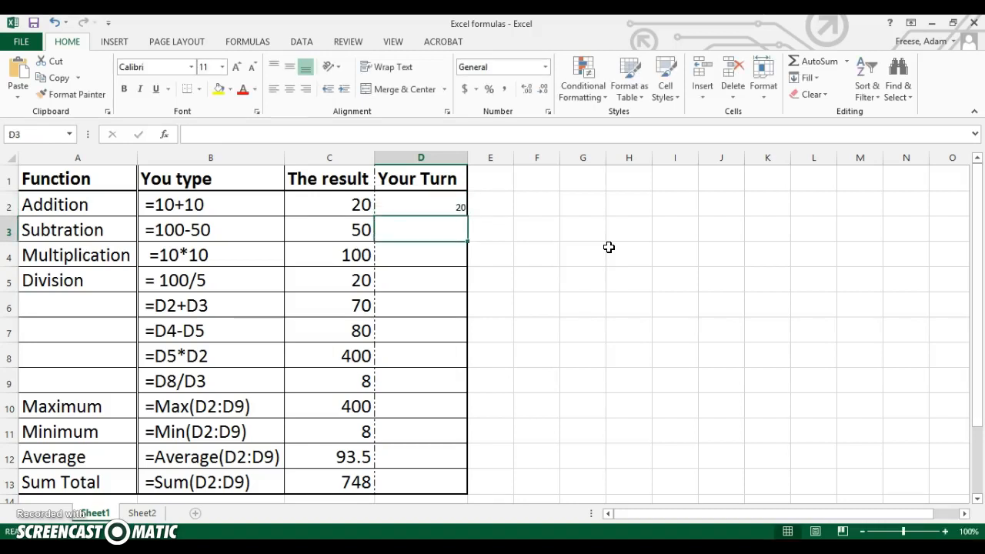
Inspect the formula behind the result in cell D2, leaving its contents as entered.
click(394, 207)
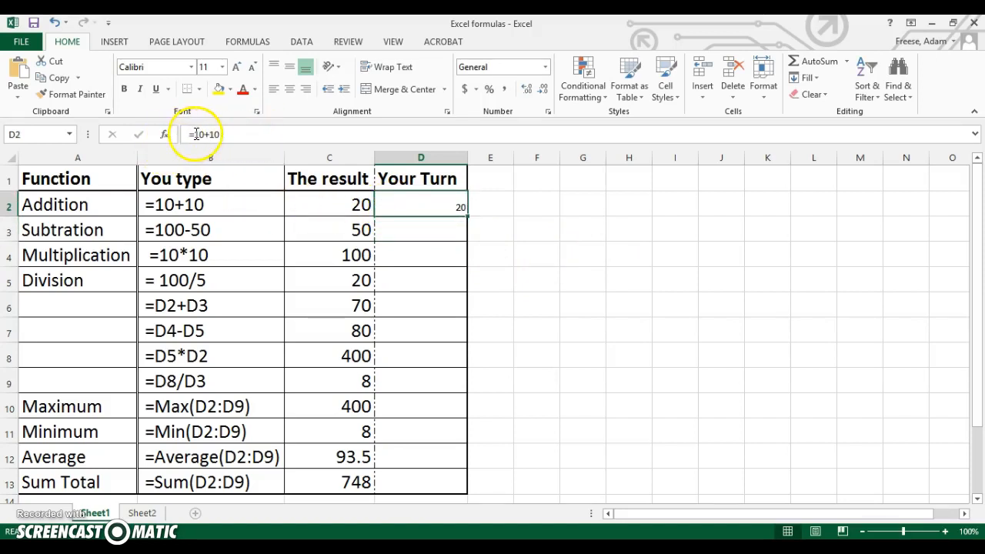
click(280, 134)
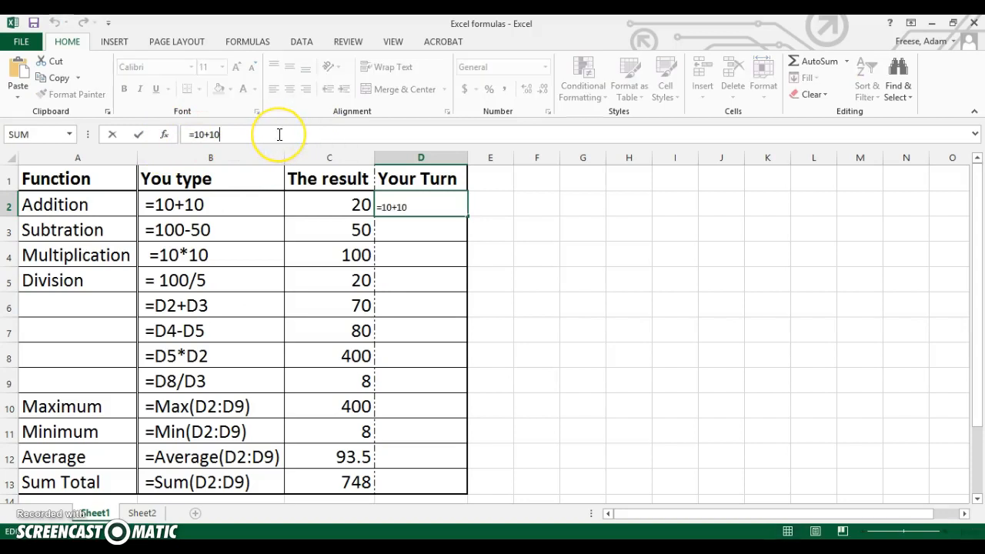
drag(190, 136, 279, 139)
click(279, 139)
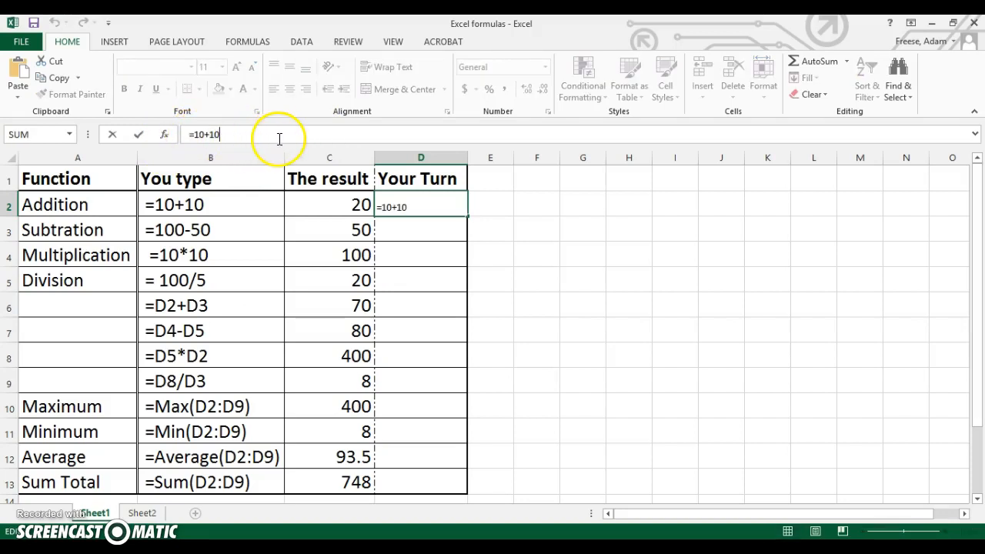
click(410, 230)
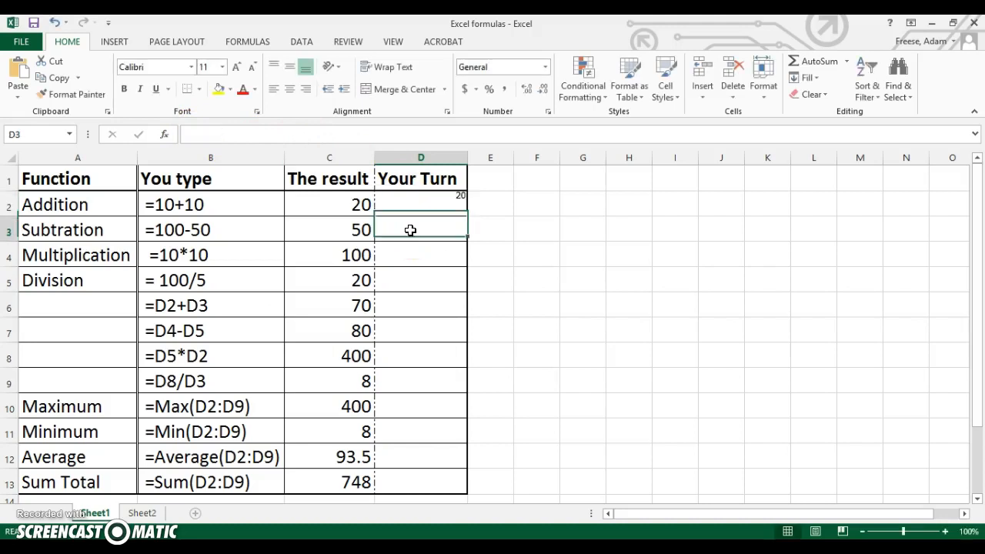
Remove the plus sign from the formula in cell D2 so it reads =1010.
click(430, 193)
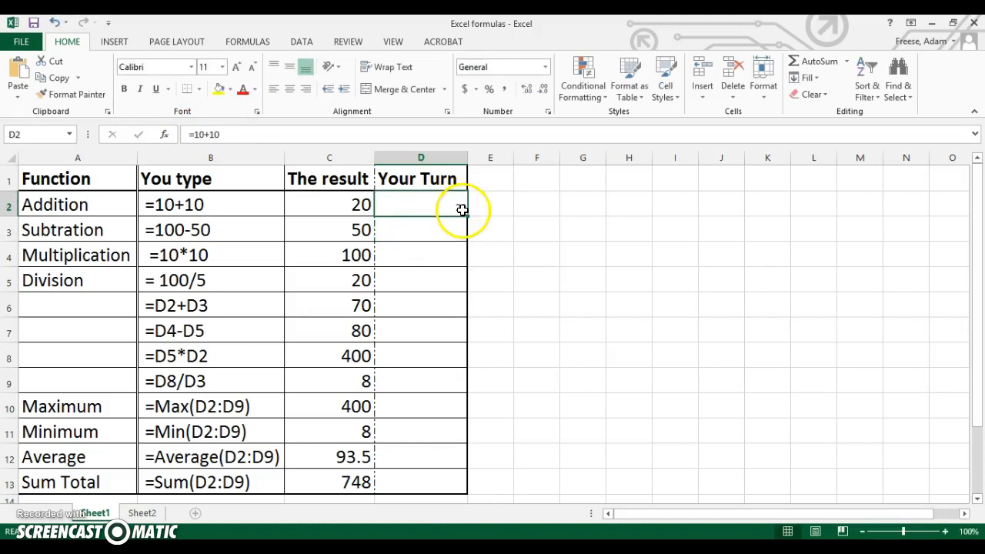
click(238, 130)
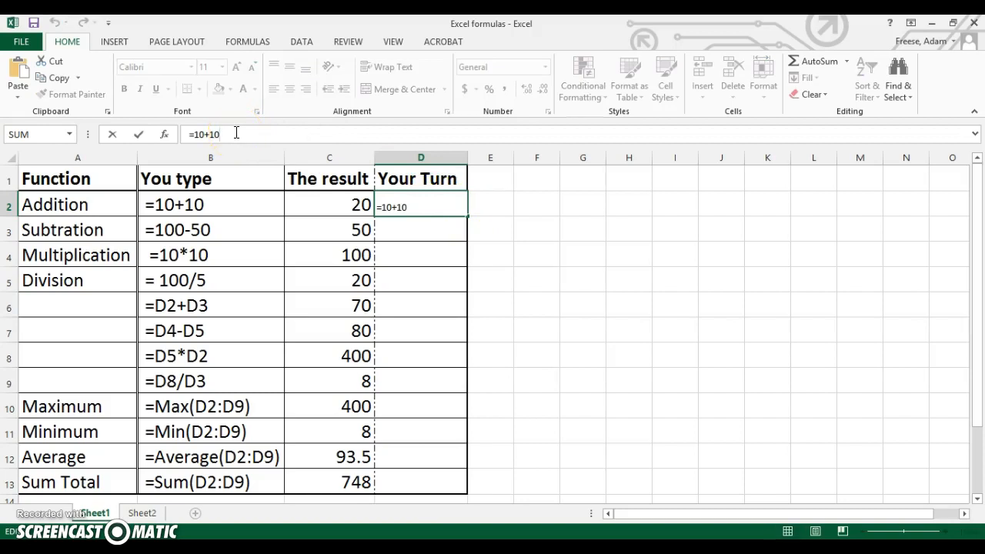
key(Left)
key(Left)
key(BackSpace)
key(Return)
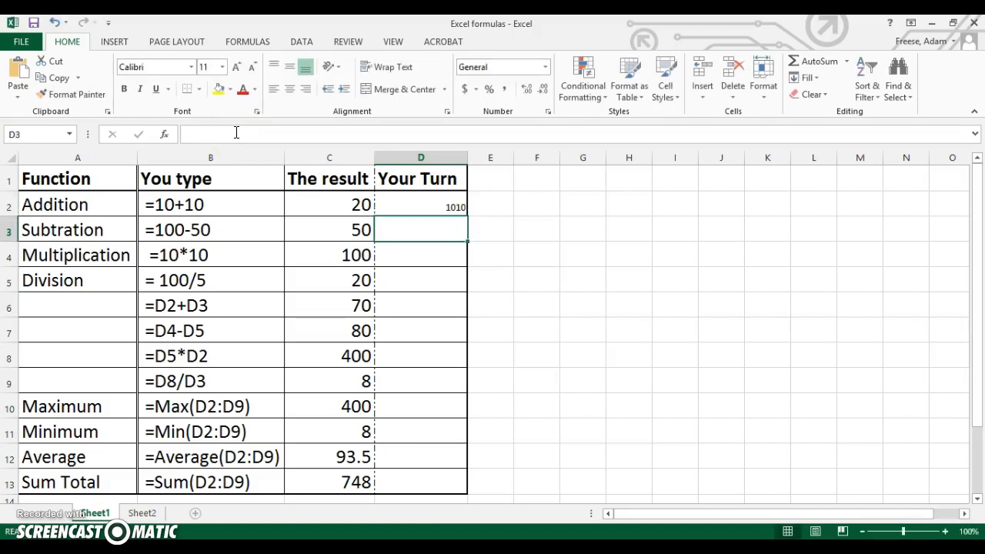
Restore the plus sign in cell D2 so the formula reads =10+10.
click(433, 206)
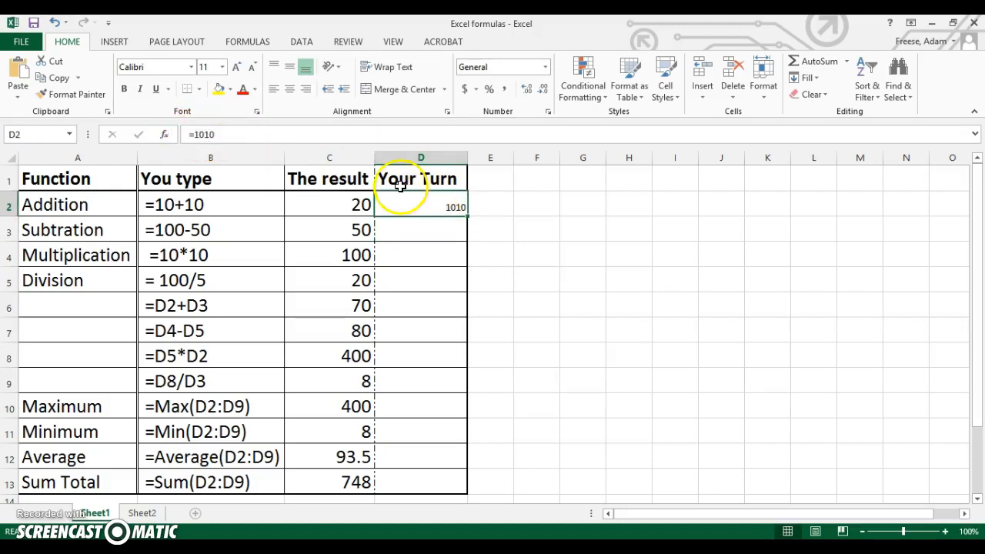
click(419, 234)
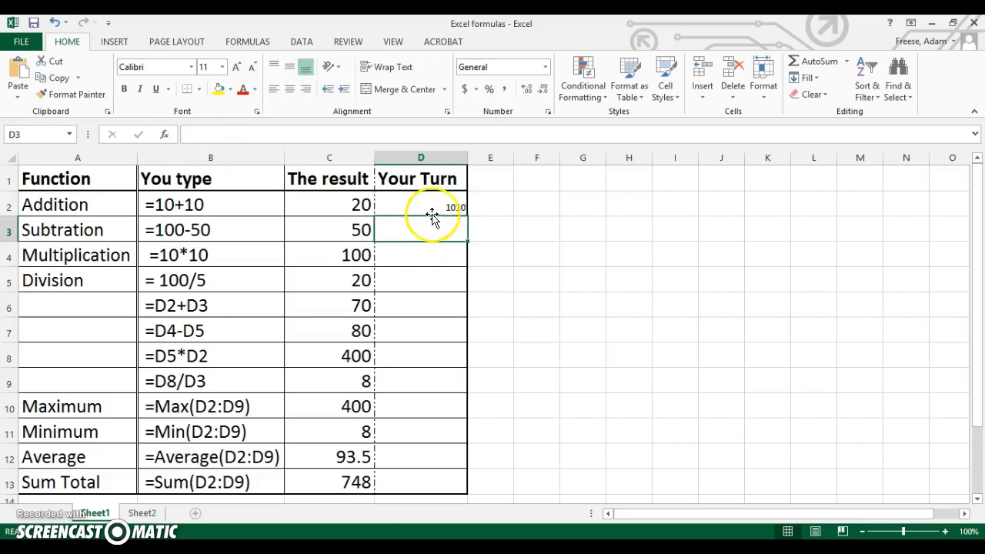
click(435, 205)
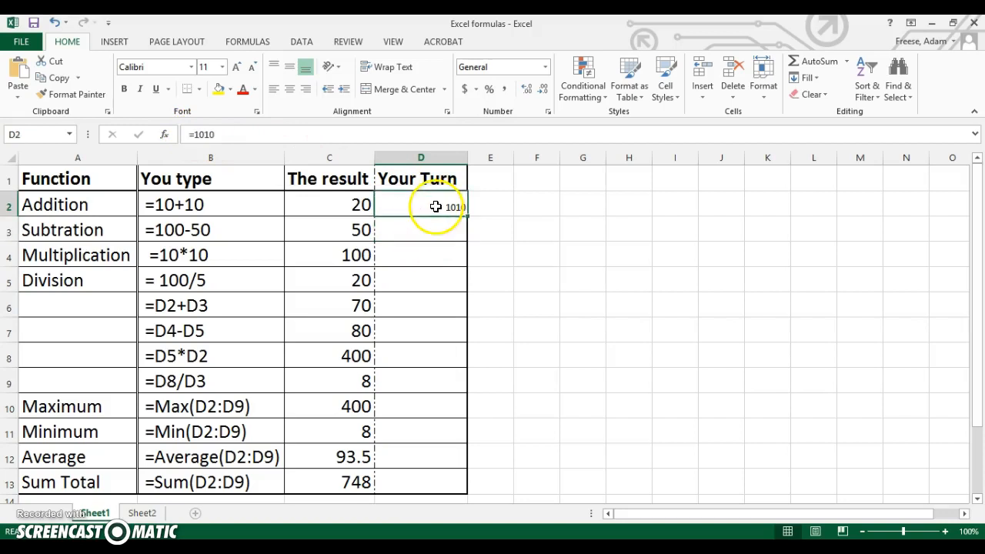
click(206, 135)
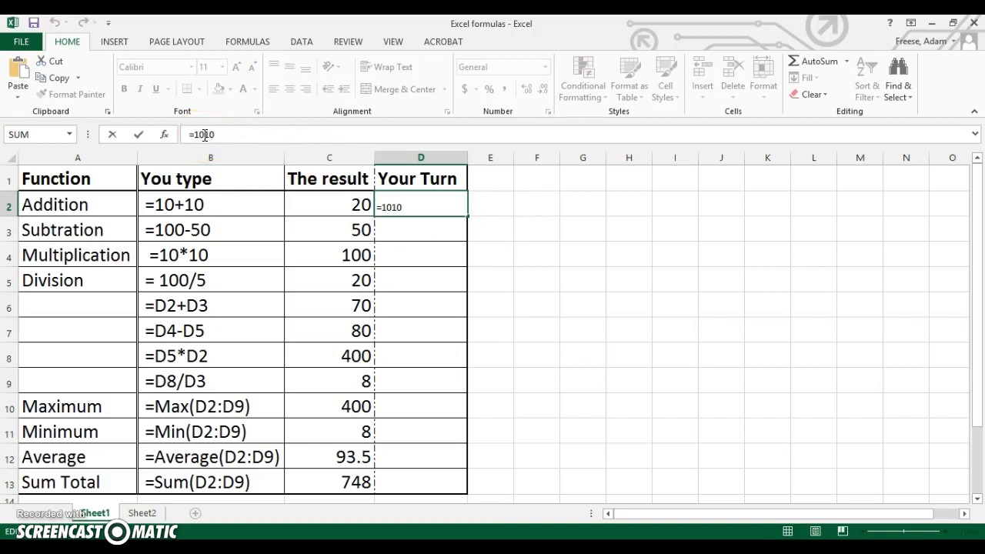
text(+)
key(Return)
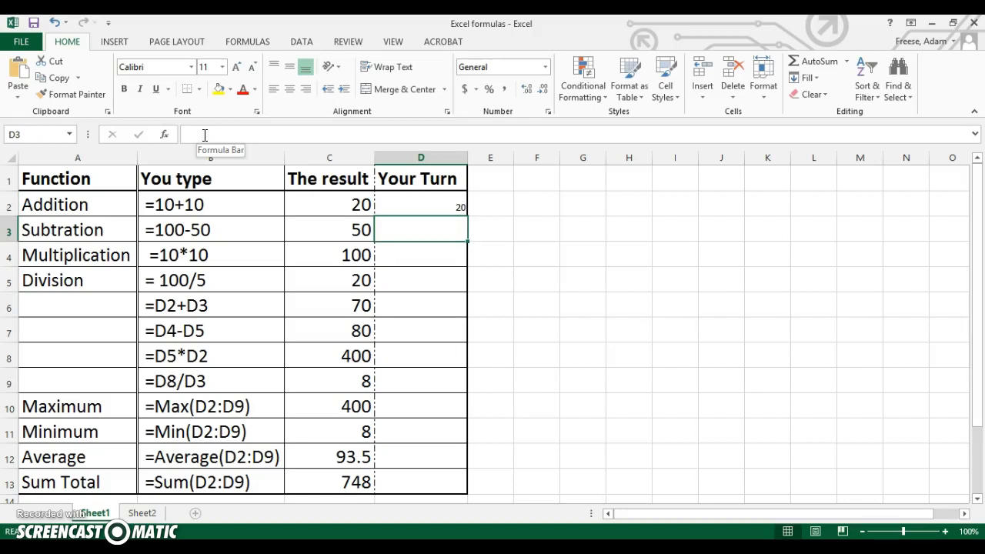
Enter the subtraction formula =100-50 in cell D3 of the Your Turn column.
text(=)
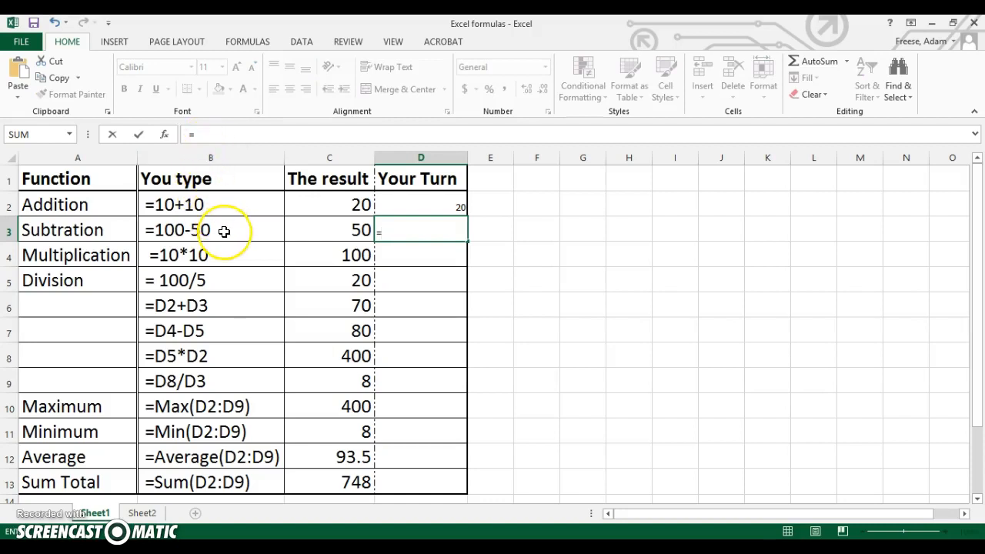
text(100)
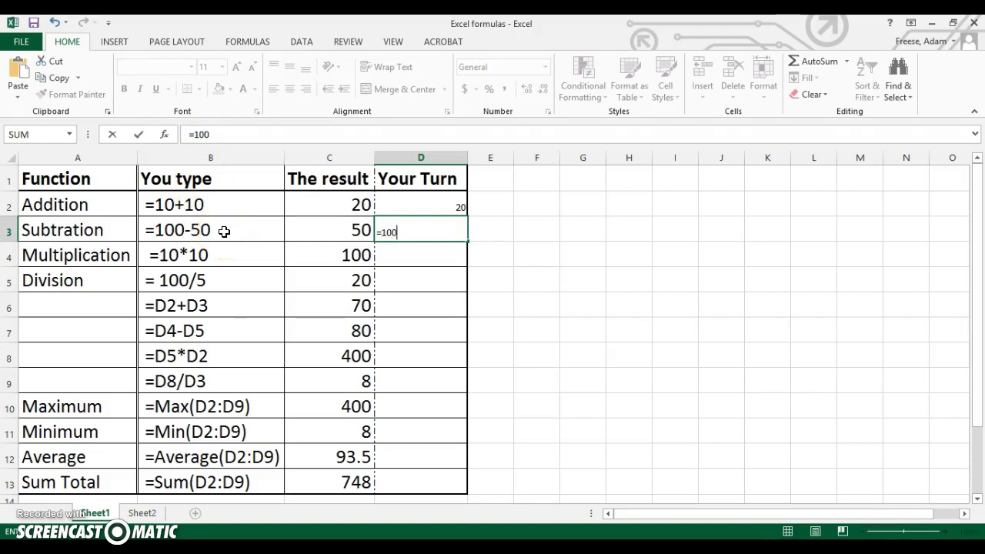
text(-50)
key(Return)
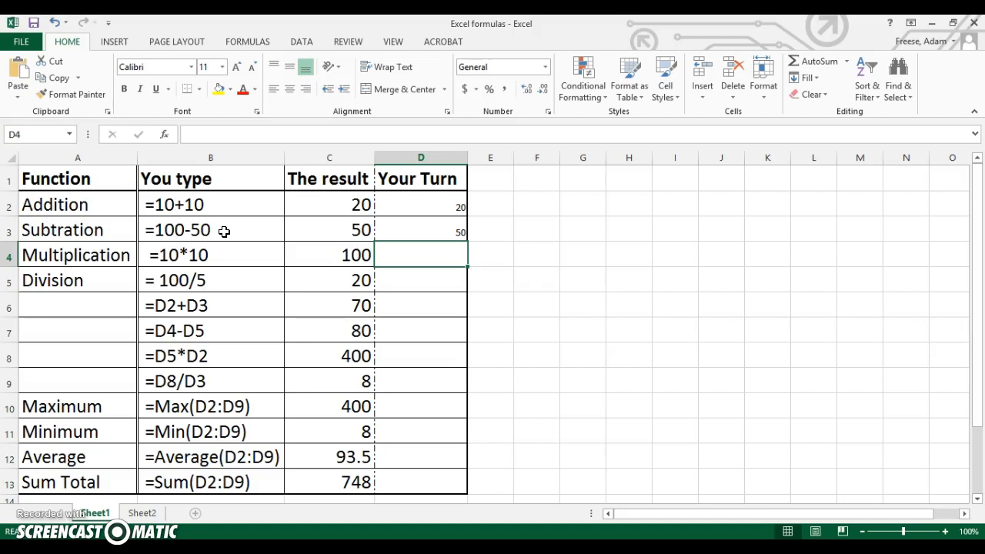
Enter the multiplication formula =10*10 in cell D4 of the Your Turn column.
text(=)
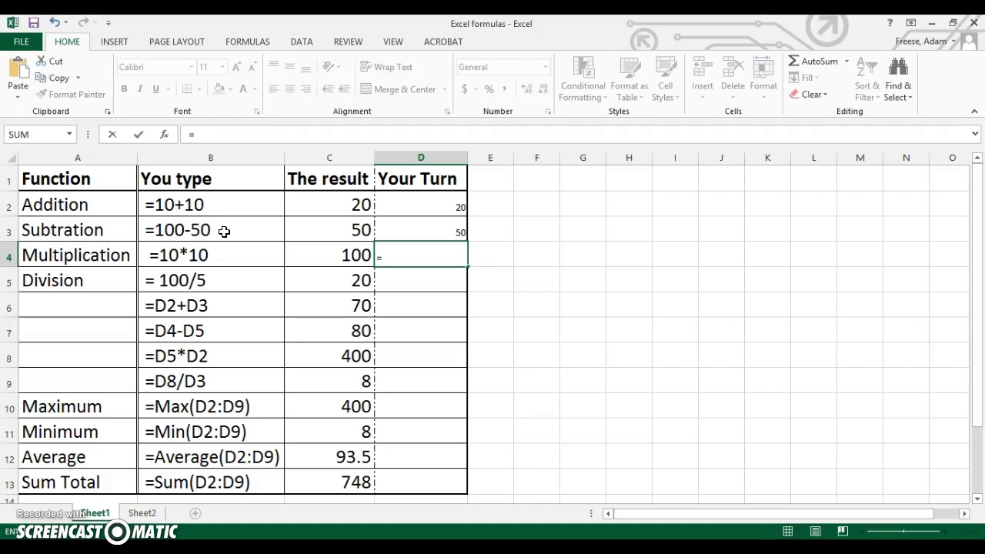
text(10)
text(*10)
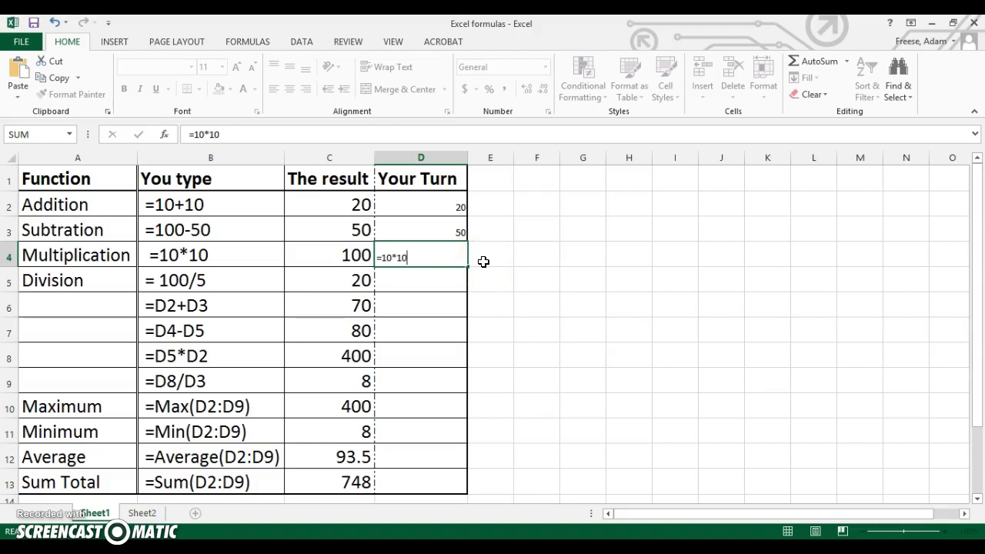
key(Return)
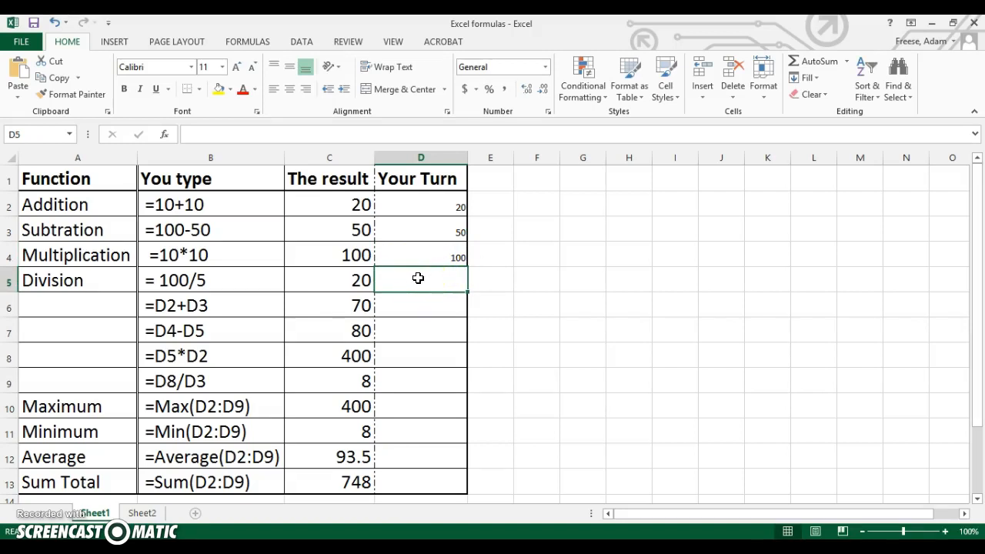
Enter the division formula =100/5 in cell D5 of the Your Turn column.
text(=)
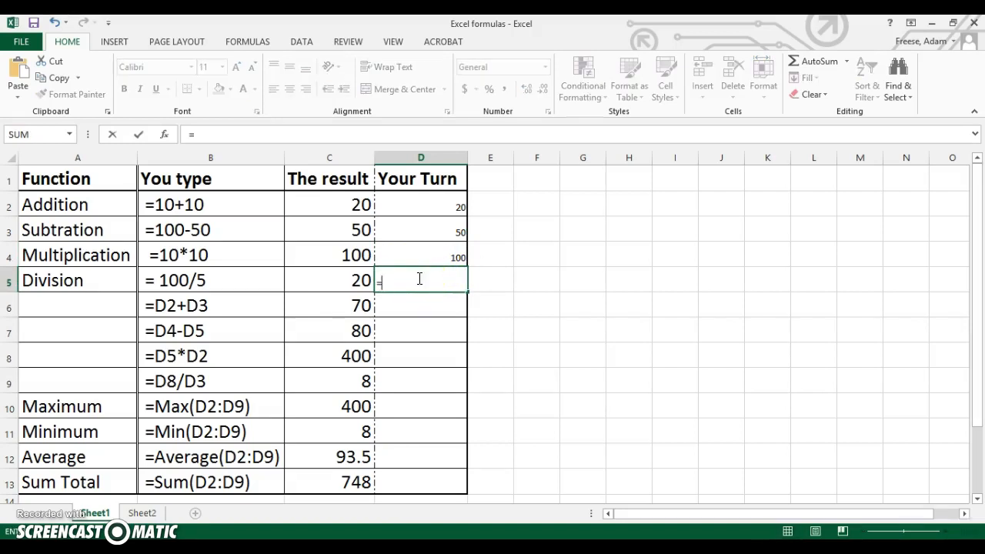
text(100)
text(5)
key(Return)
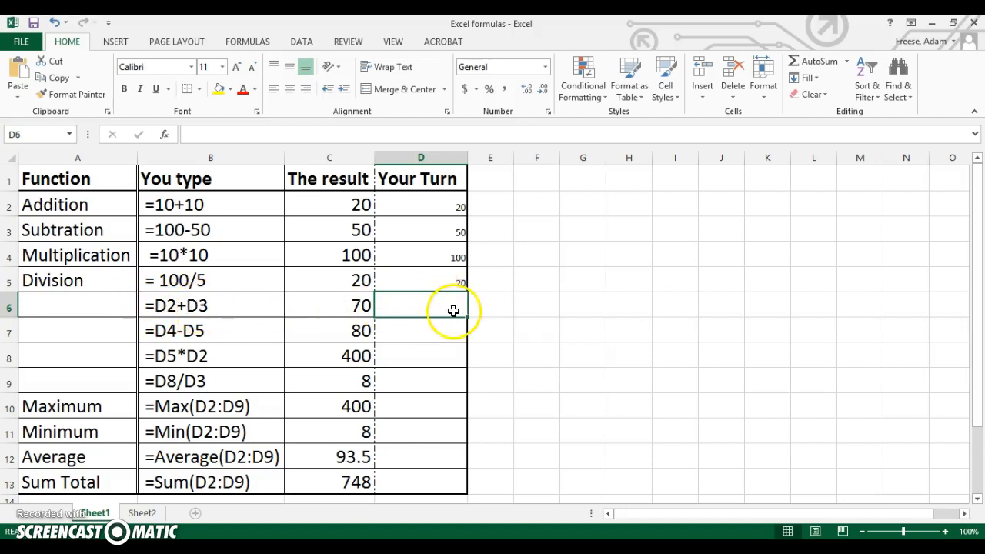
Write the cell-reference addition formula =D2+D3 in cell D6 of the Your Turn column.
double_click(453, 310)
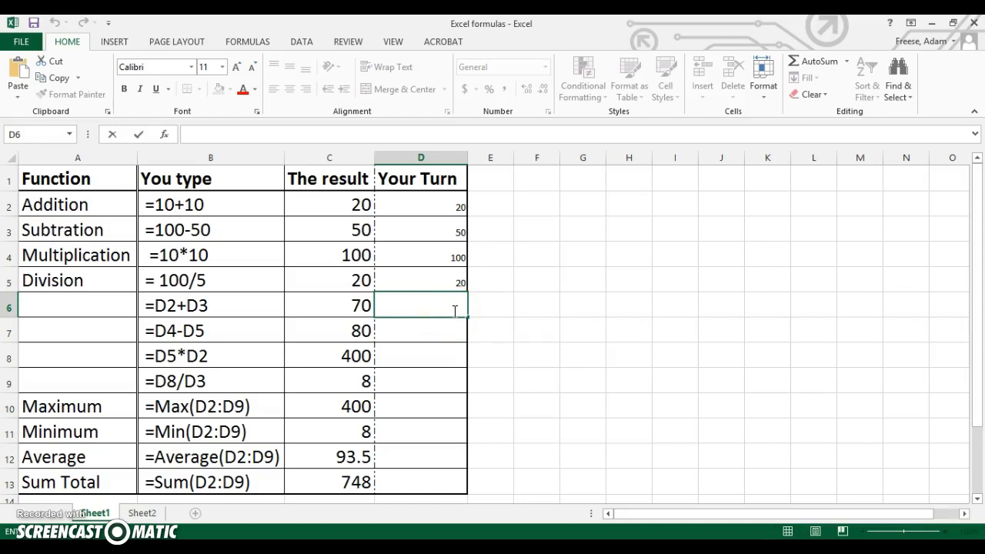
text(=)
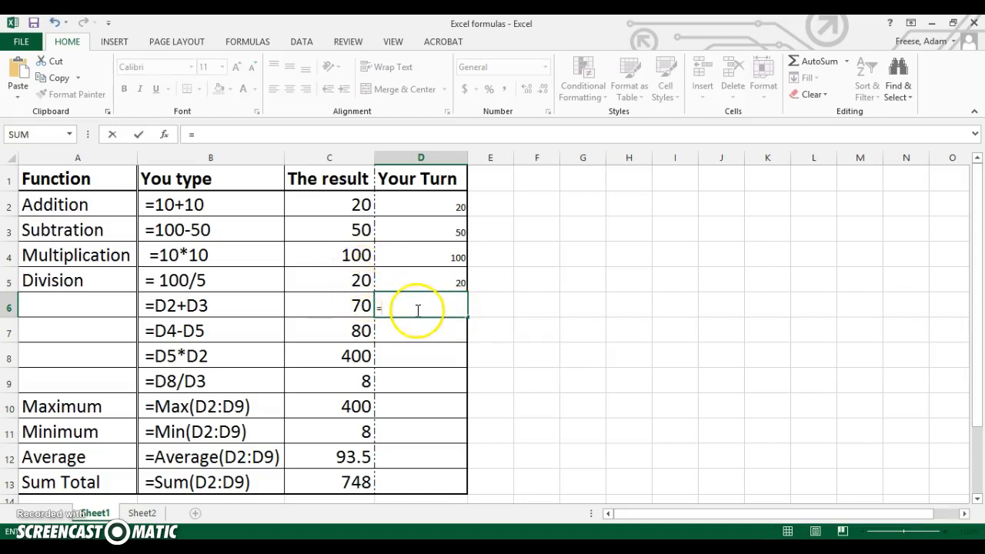
text(D2)
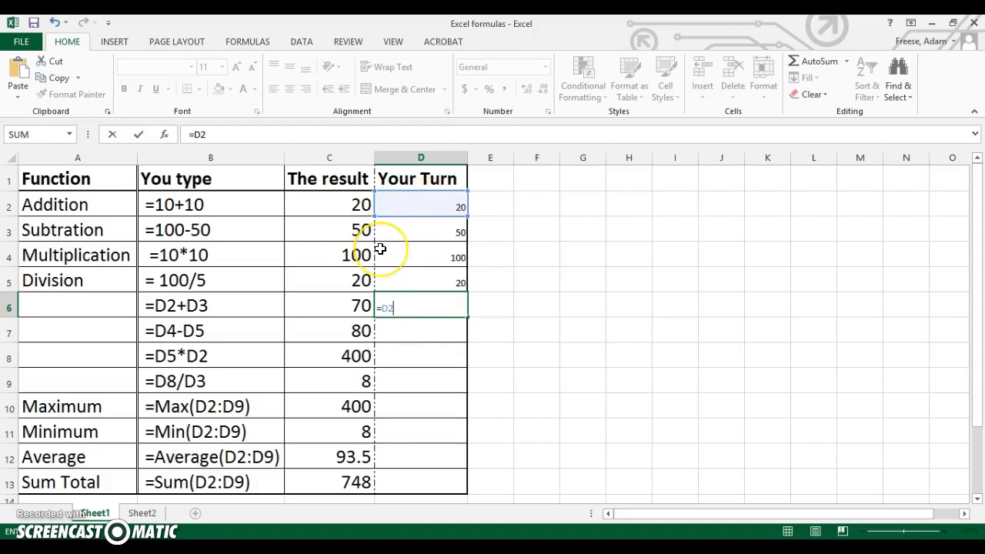
text(+D3)
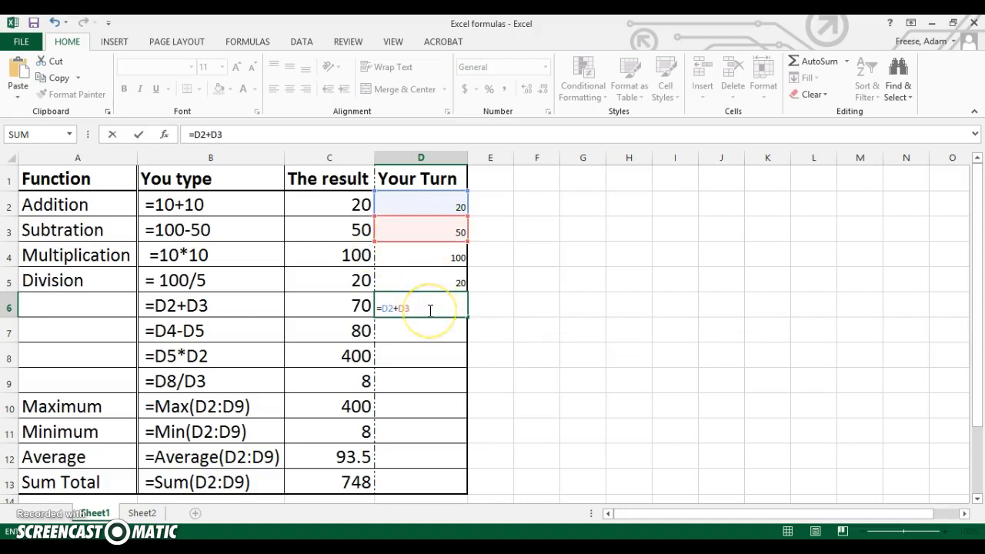
Rebuild the formula in cell D6 as =D2+D3 by picking cells D2 and D3 as references, and commit it.
key(BackSpace)
key(BackSpace)
key(BackSpace)
key(BackSpace)
key(BackSpace)
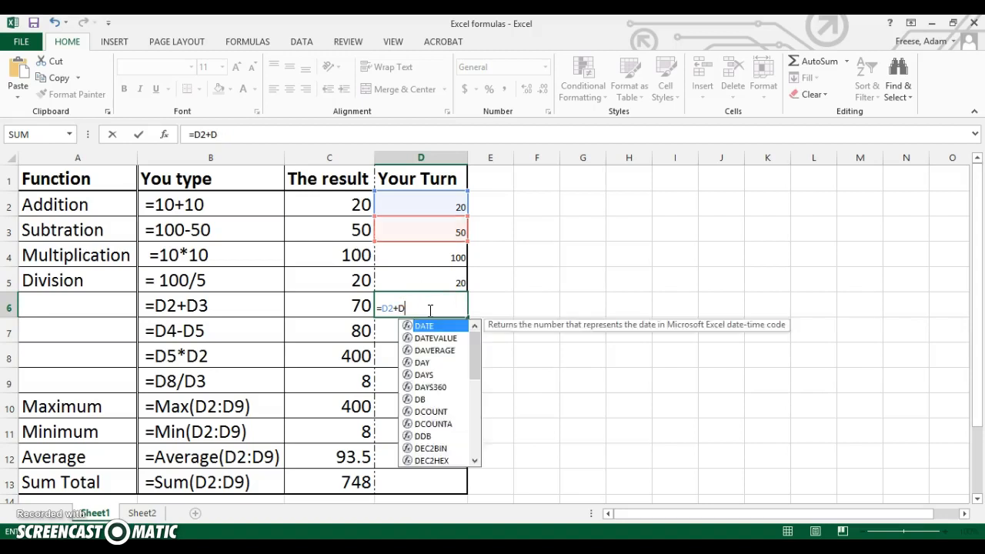
click(380, 307)
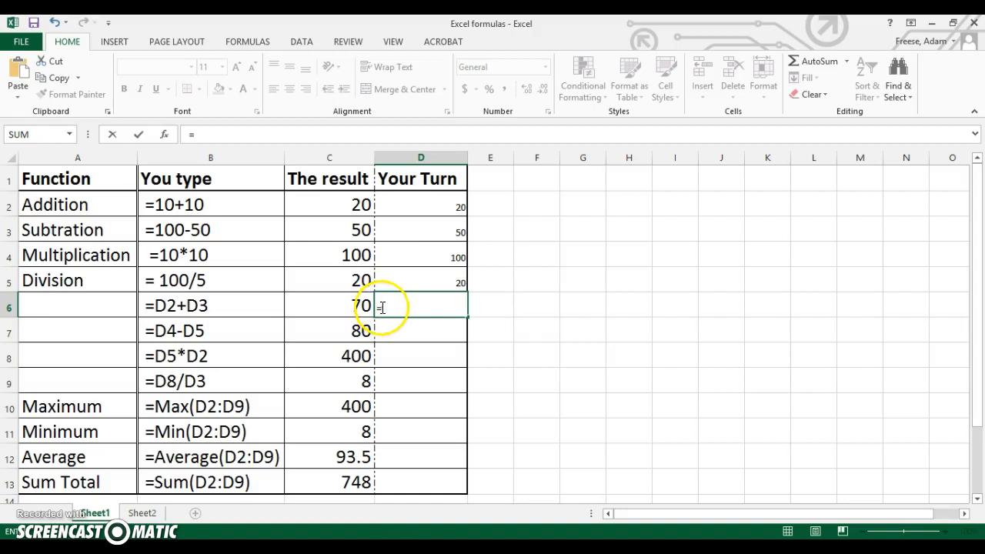
click(425, 206)
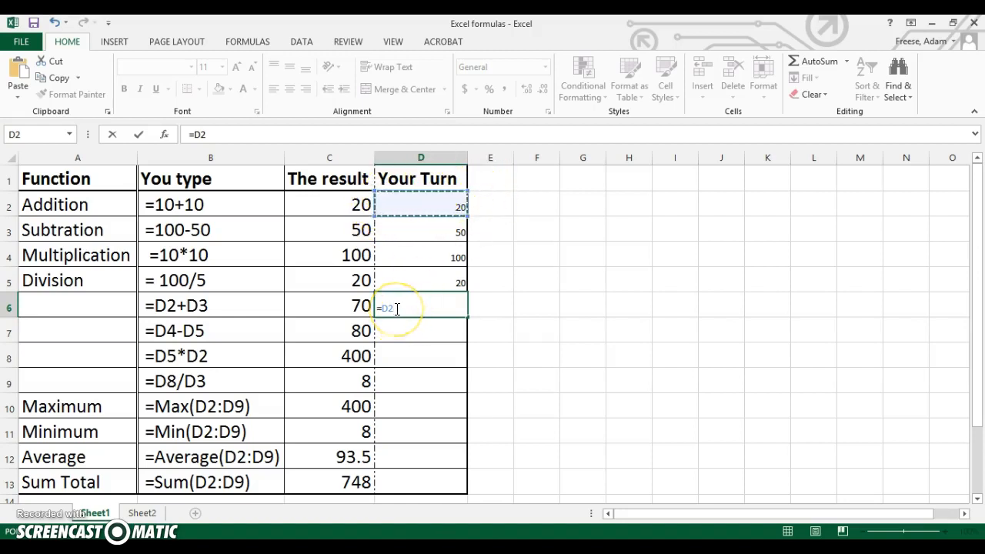
text(+)
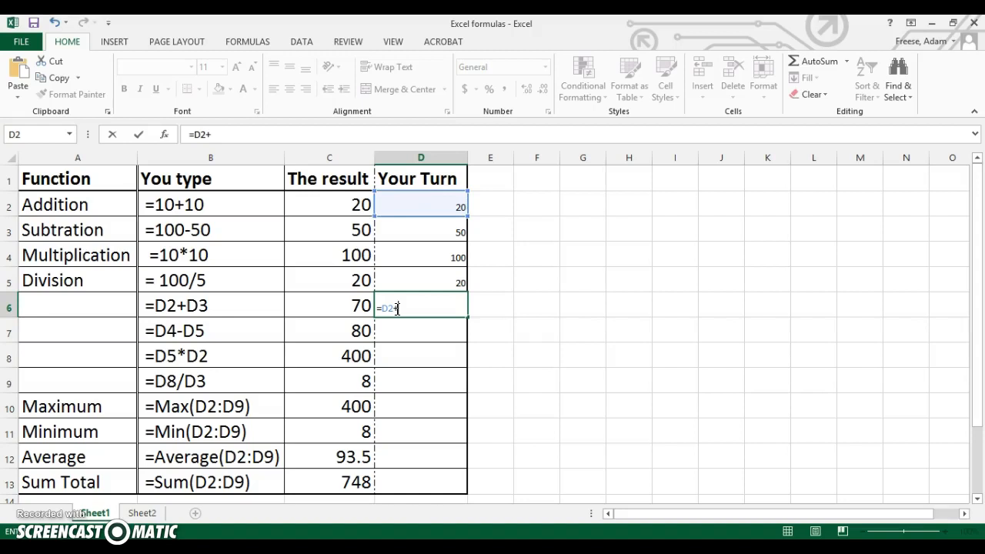
click(421, 232)
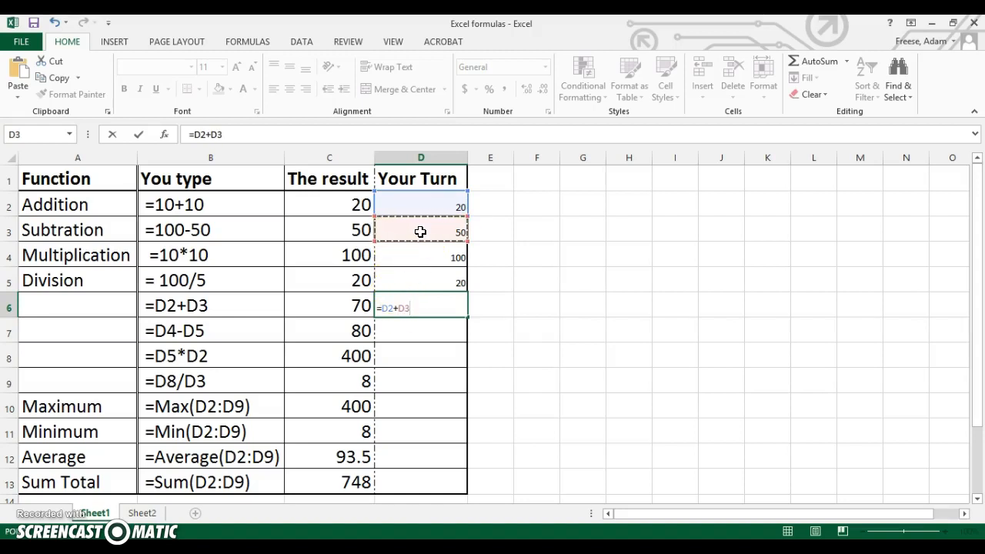
key(Return)
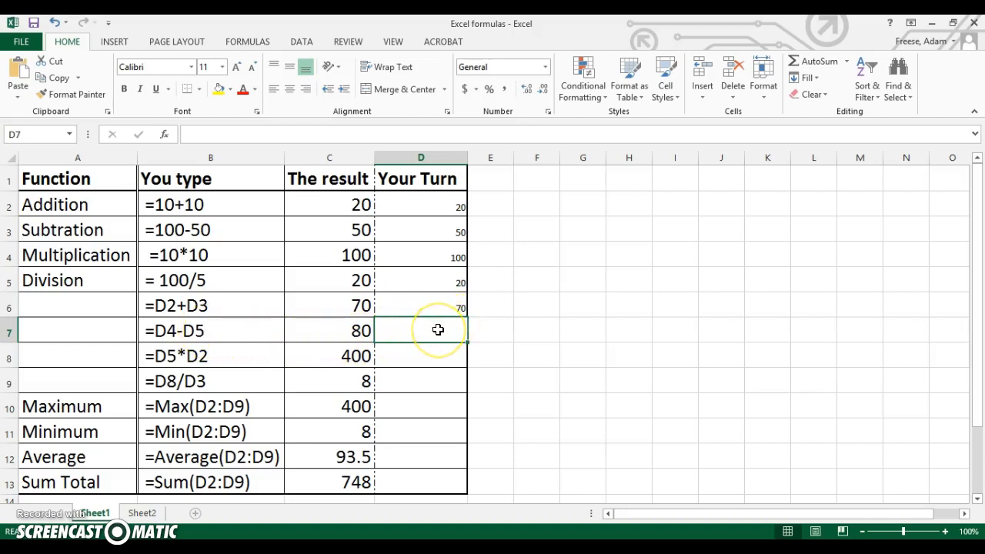
Try the subtraction formula =D4-D5 in cell D7 and clear the cell again.
text(=D4)
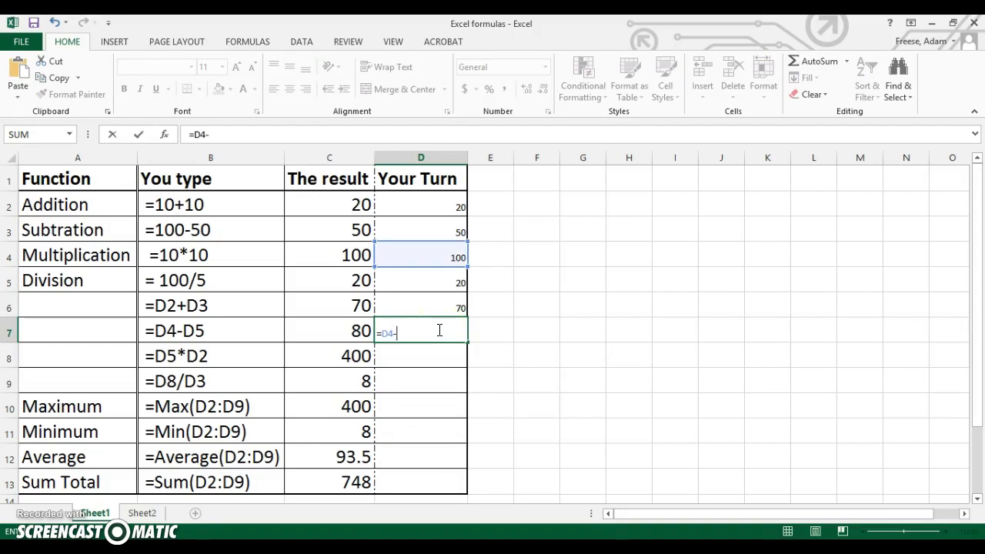
text(-D)
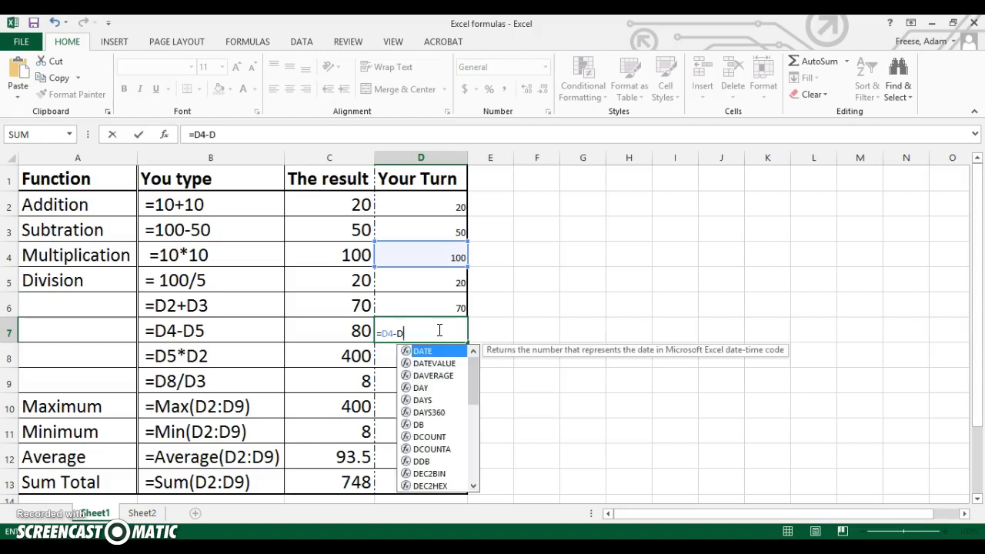
text(5)
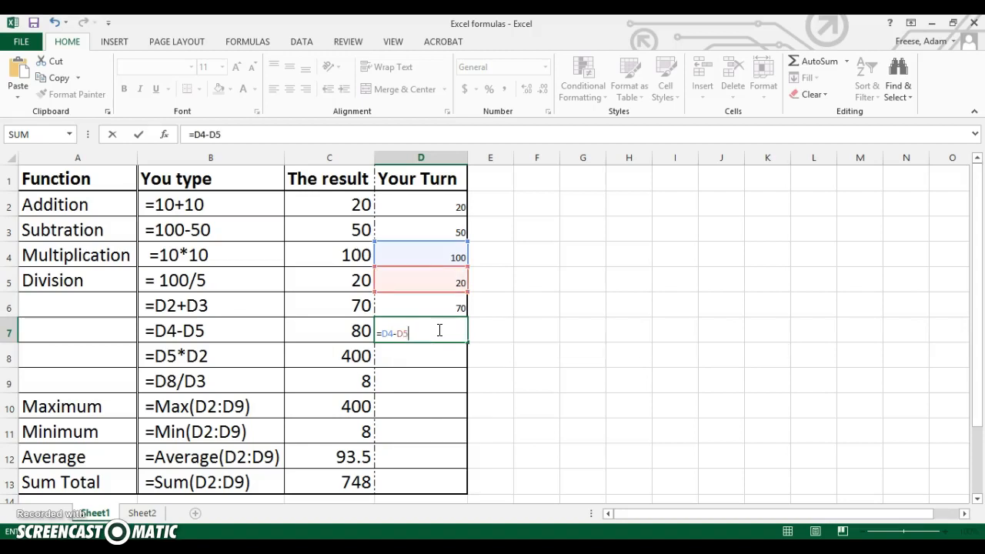
key(Return)
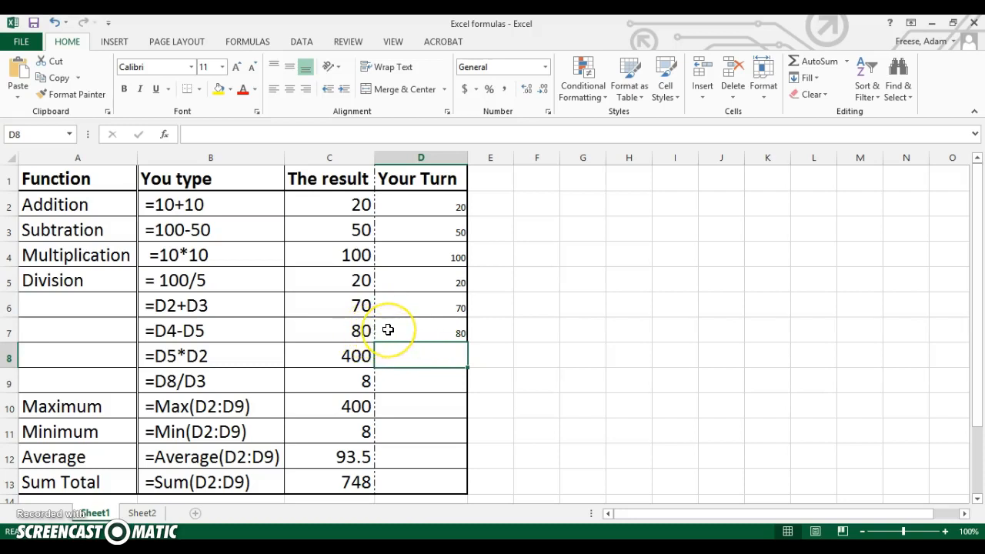
click(441, 326)
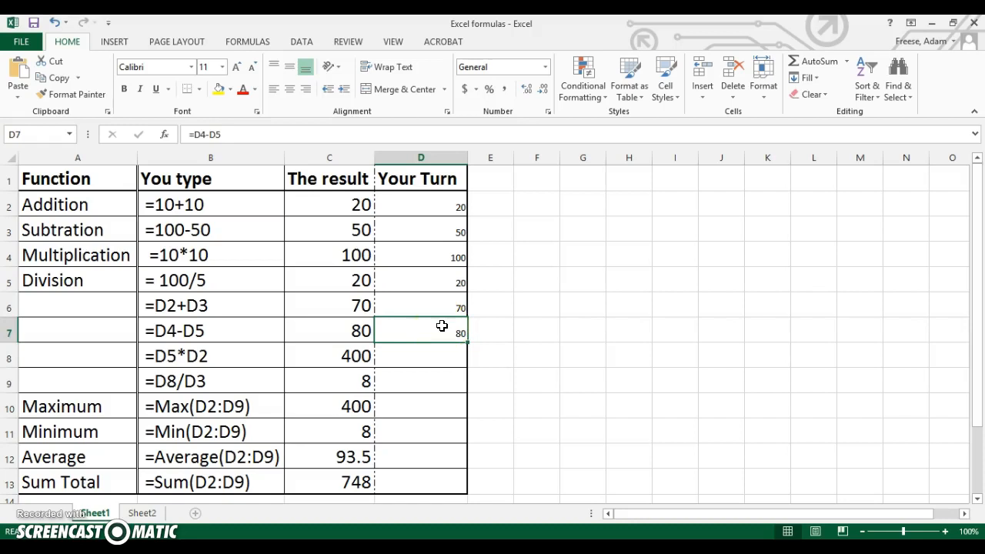
key(Delete)
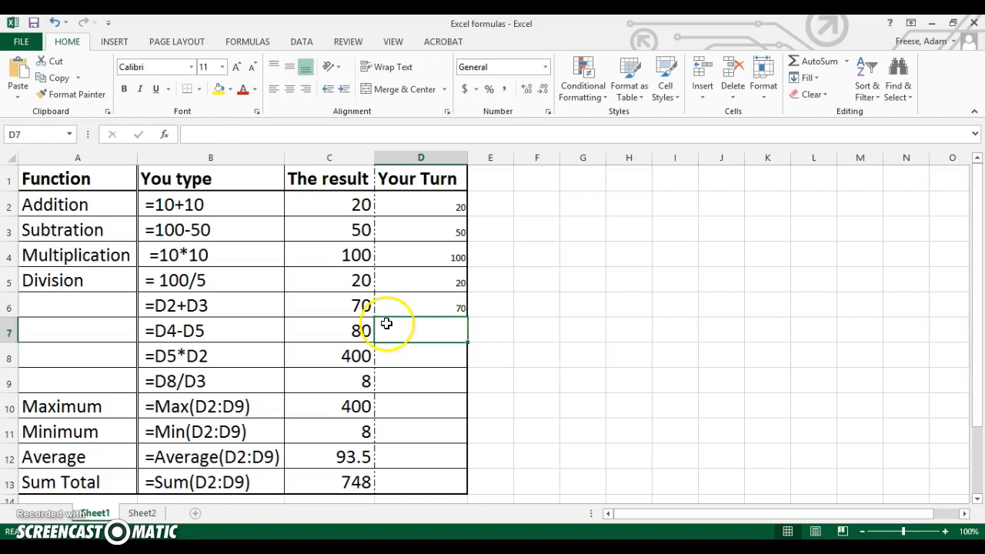
Highlight the =D2+D3 example row, and change the addition formula in cell D2 to =10+1000.
drag(40, 302, 407, 300)
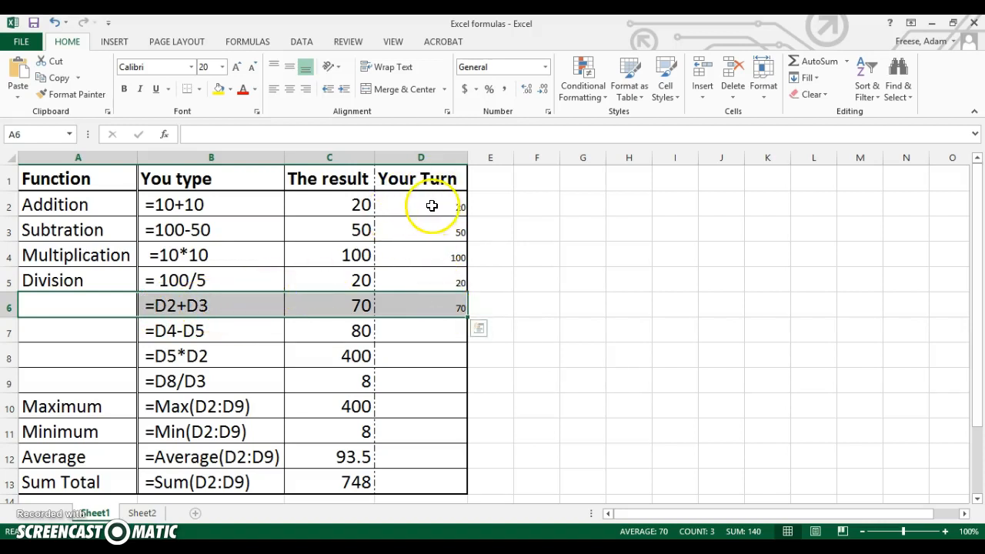
click(432, 205)
double_click(450, 204)
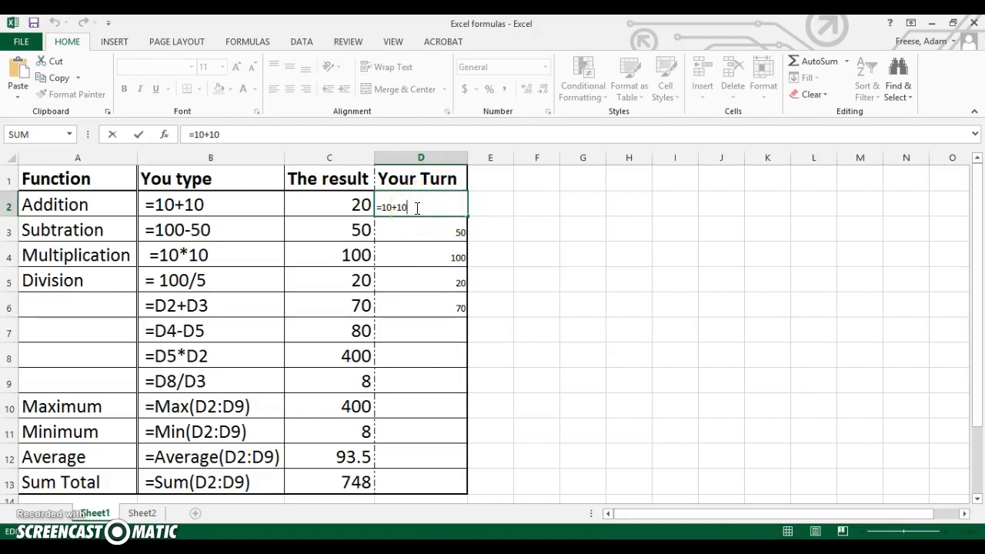
text(00)
key(Return)
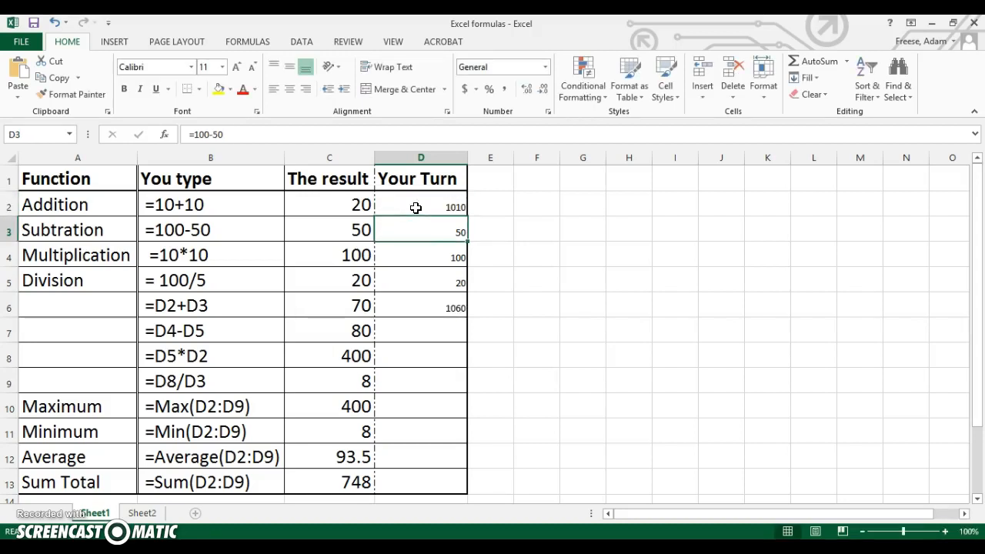
Inspect cell D6's formula and the cells it references to see how it responds to the change in D2.
click(440, 308)
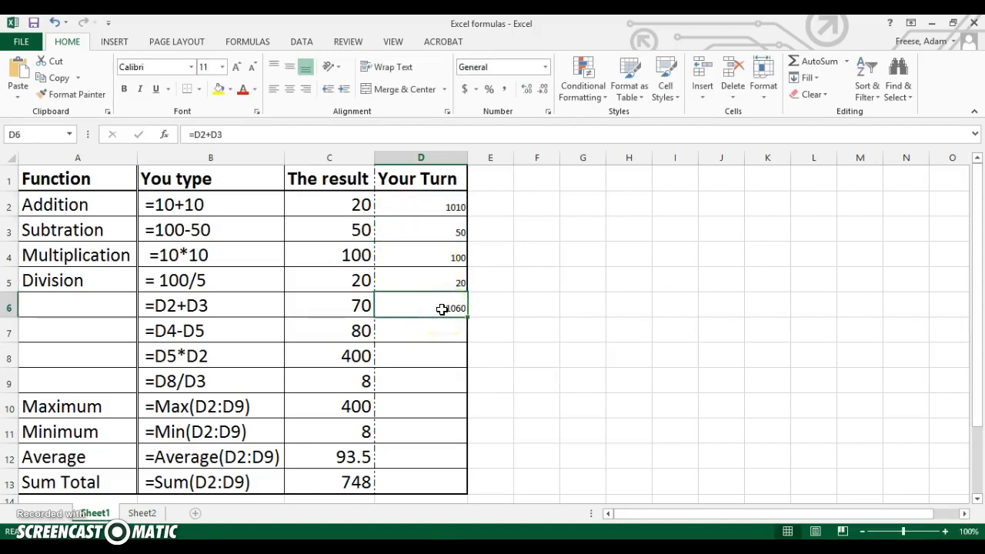
click(440, 304)
double_click(432, 306)
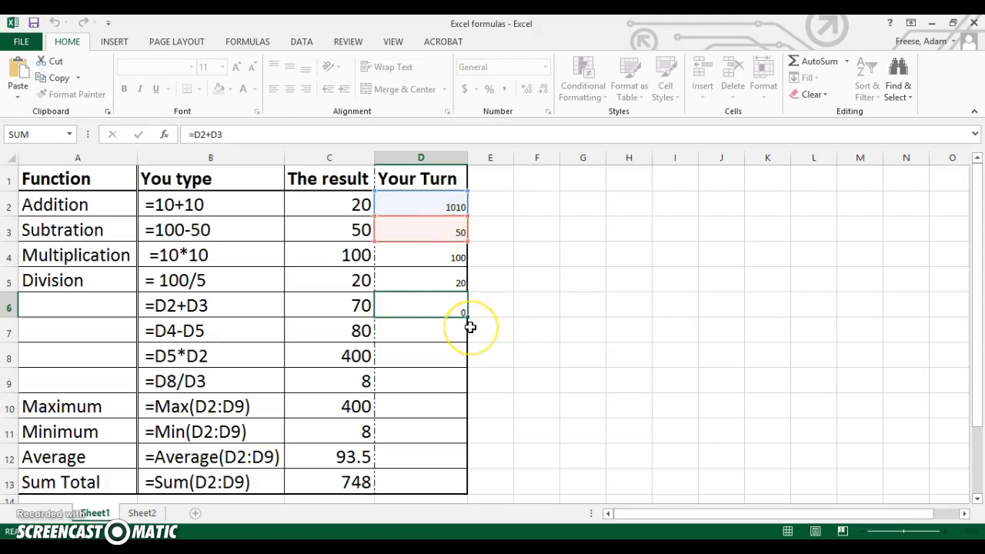
key(Return)
double_click(440, 230)
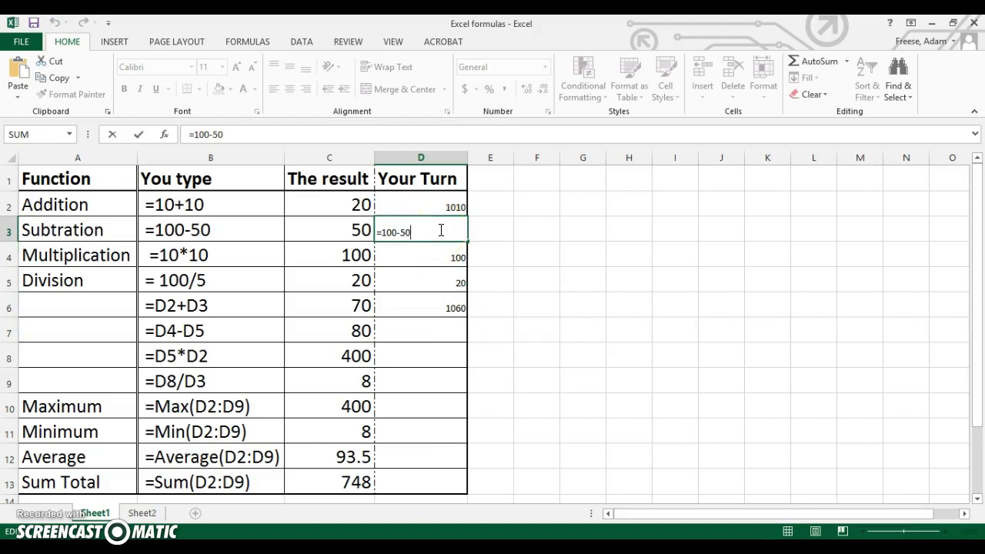
key(BackSpace)
key(BackSpace)
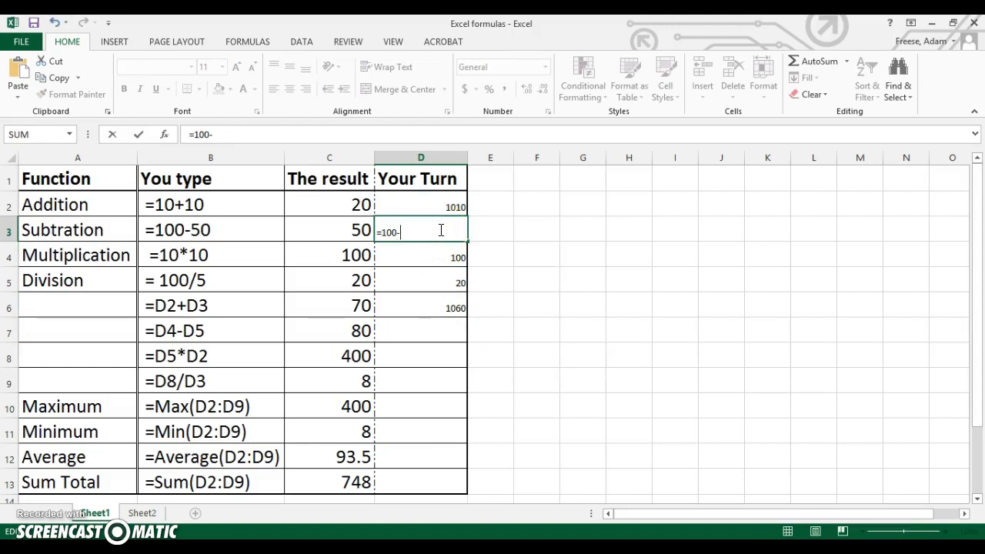
text(15385742059784)
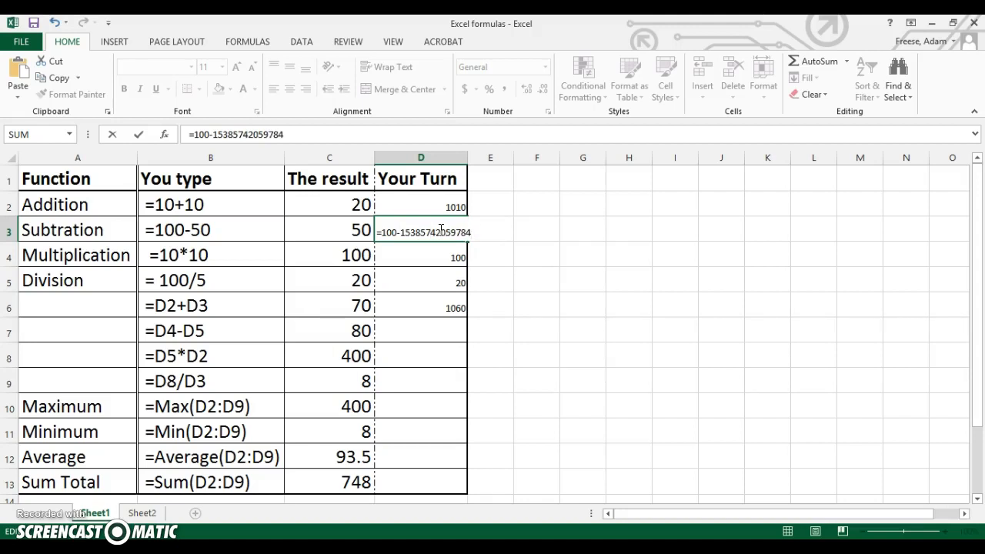
key(Return)
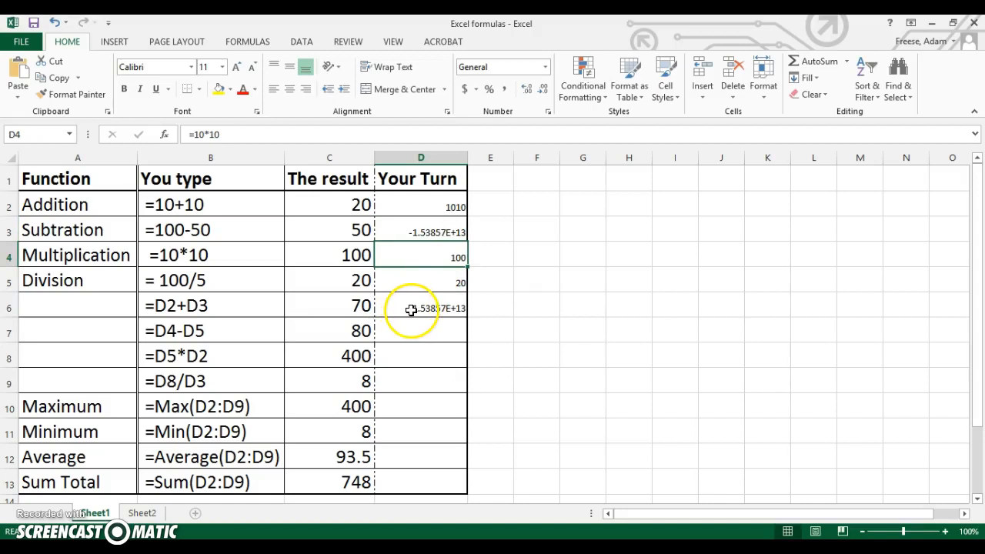
click(436, 311)
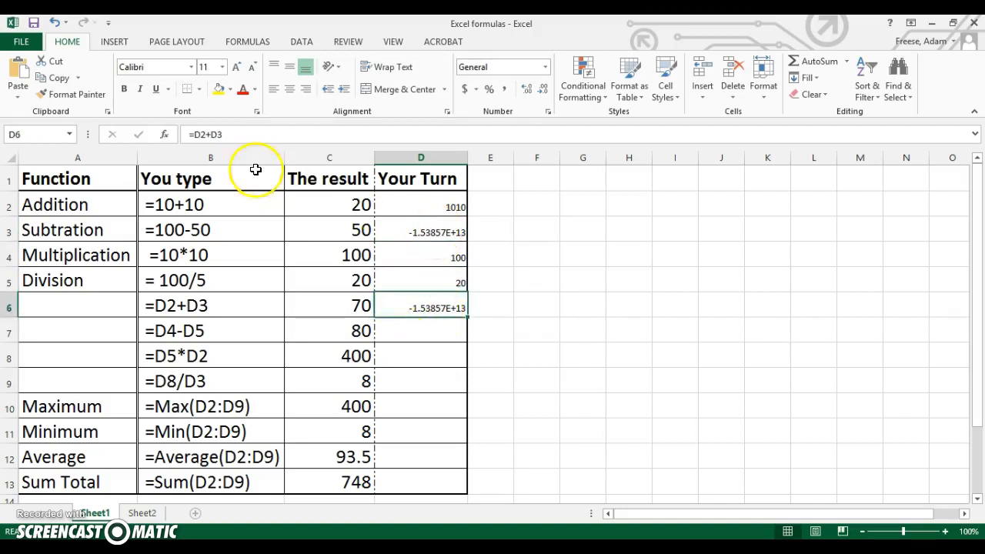
Restore the subtraction formula in cell D3 to =100-50.
double_click(429, 231)
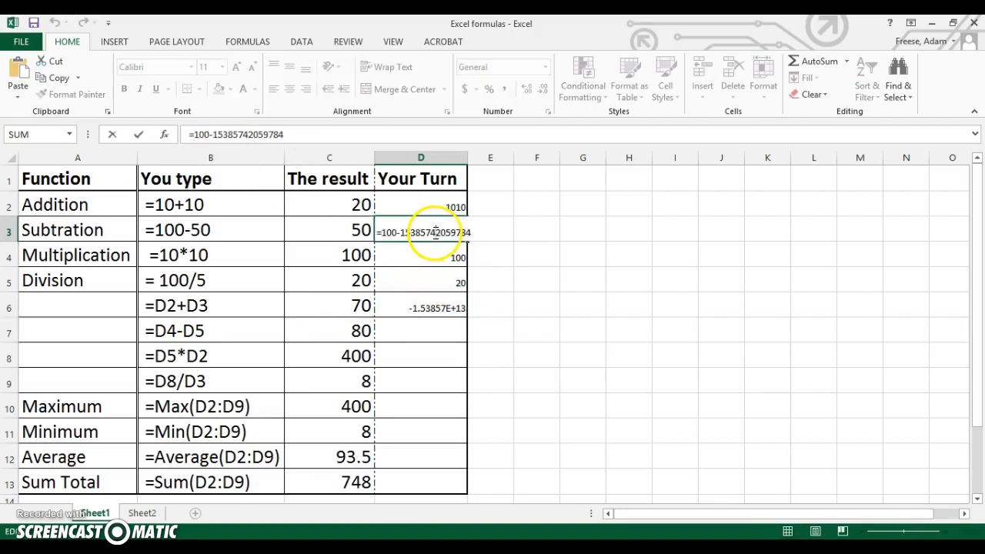
click(292, 136)
key(BackSpace)
key(BackSpace)
key(BackSpace)
key(BackSpace)
key(BackSpace)
key(BackSpace)
key(BackSpace)
key(BackSpace)
key(BackSpace)
key(BackSpace)
key(BackSpace)
key(BackSpace)
key(BackSpace)
key(BackSpace)
text(50)
key(Return)
Restore the addition formula in cell D2 to =10+10 and check the dependent cell D6.
key(Up)
key(Up)
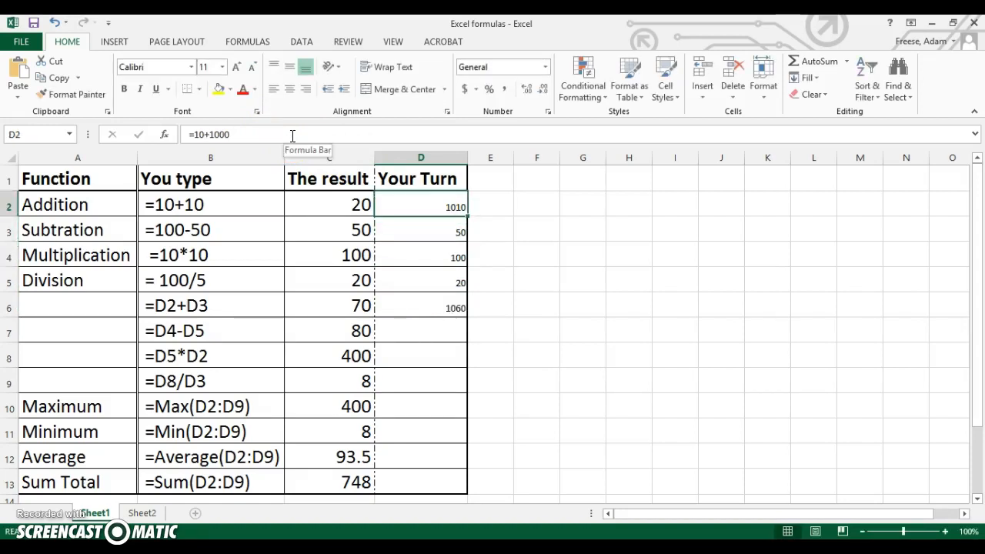
click(293, 135)
key(BackSpace)
key(BackSpace)
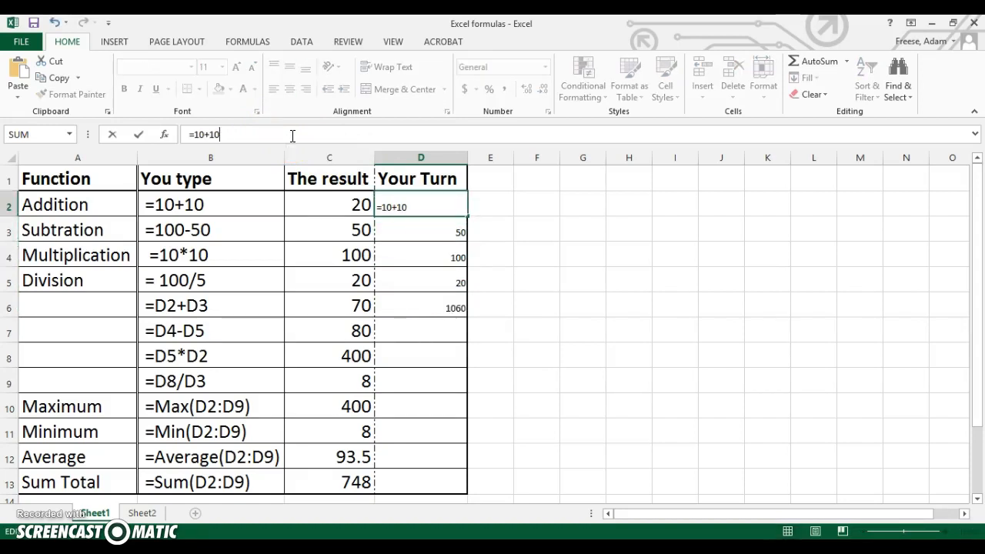
key(Return)
click(417, 304)
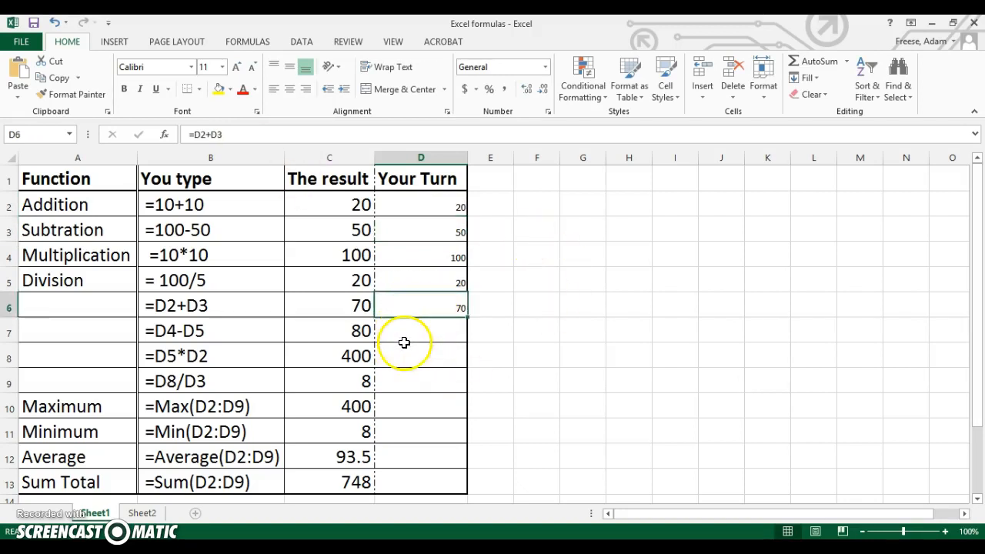
Enter the cell-reference subtraction formula =D4-D5 in cell D7 of the Your Turn column.
click(421, 332)
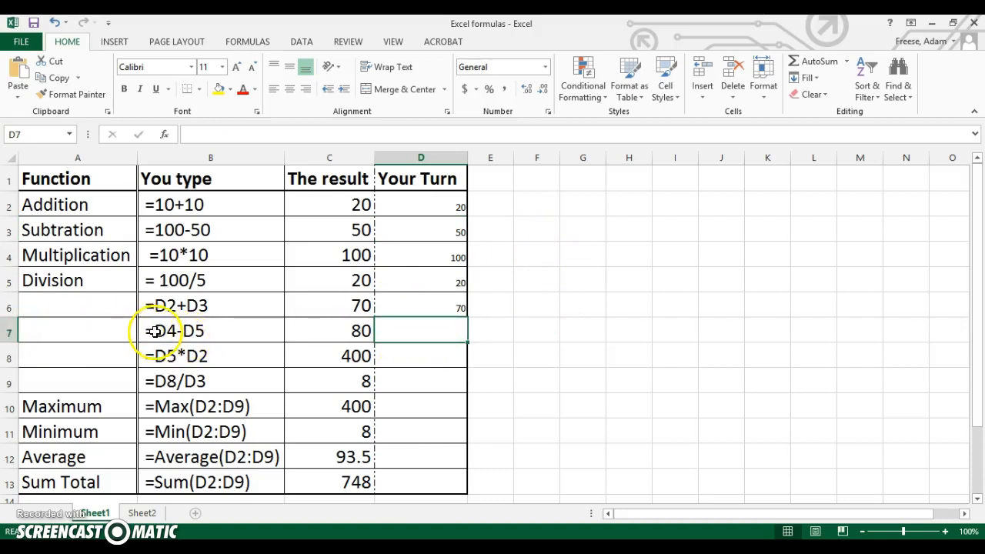
text(D4-D5)
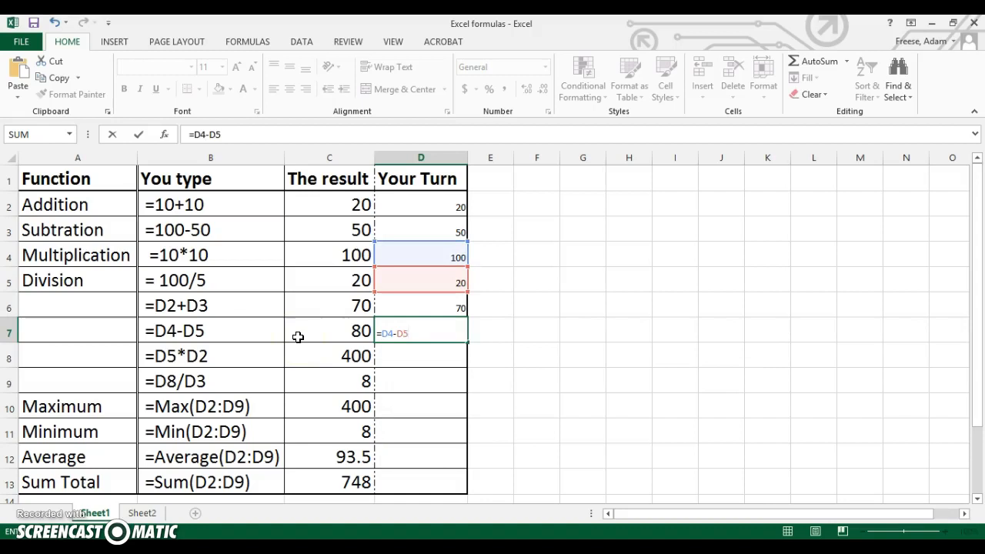
key(Return)
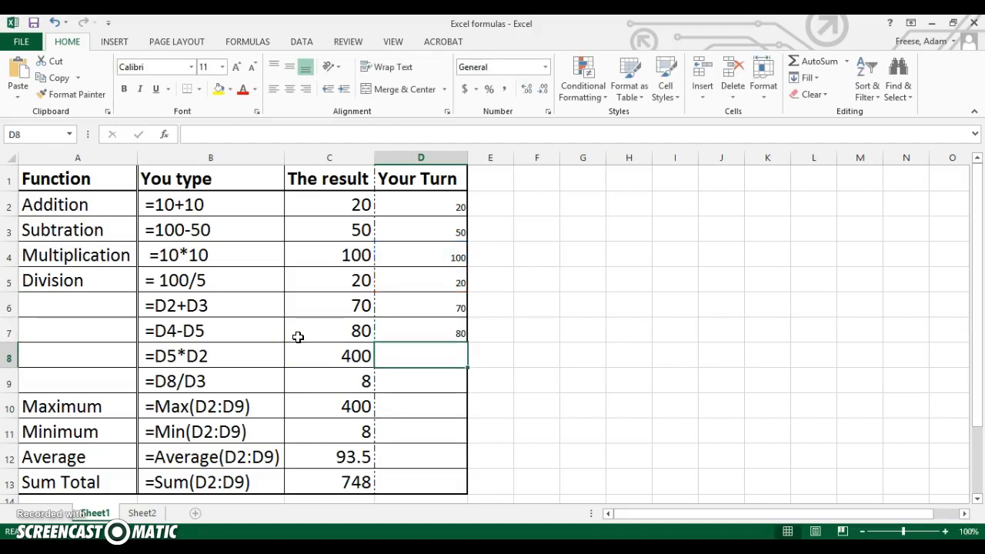
Enter the cell-reference multiplication formula =D5*D2 in cell D8 of the Your Turn column.
text(=)
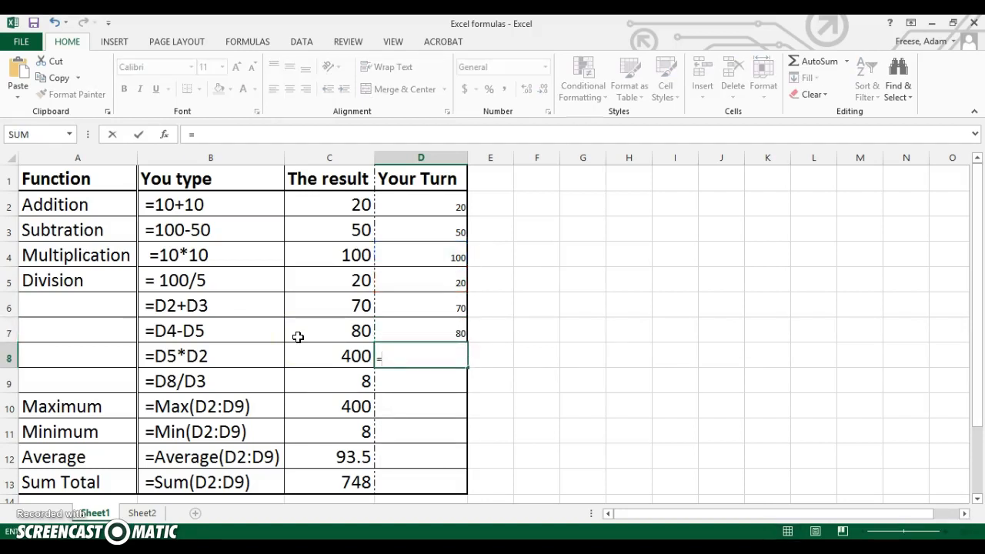
click(424, 282)
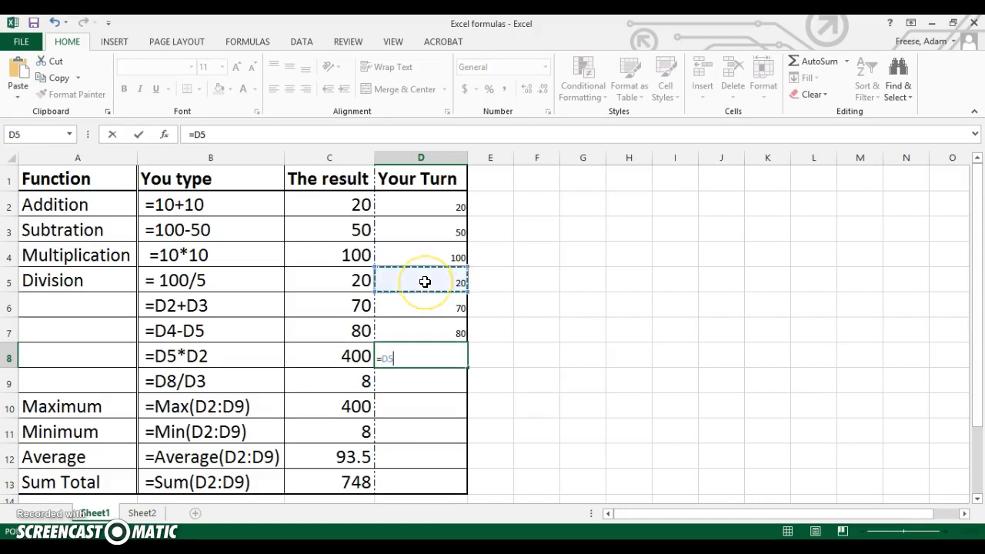
text(*)
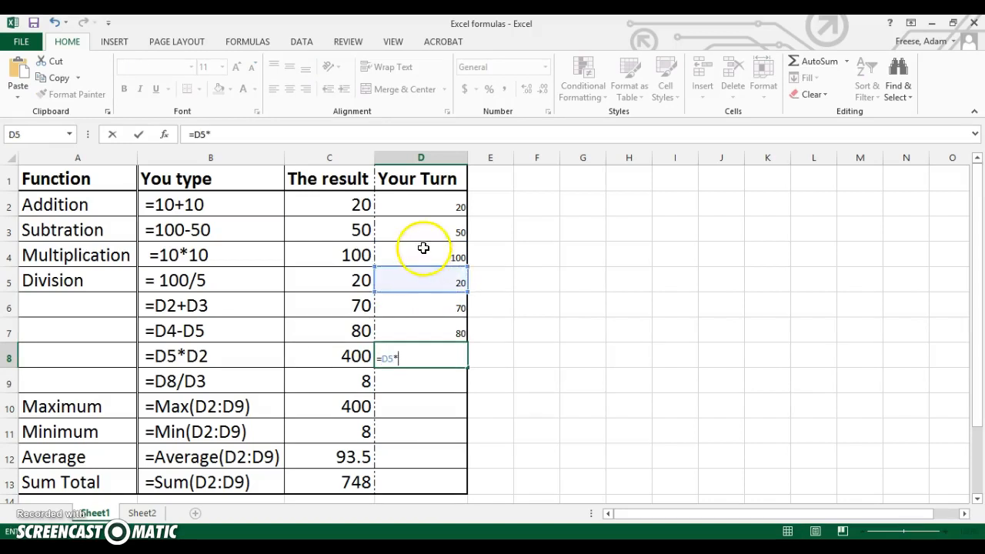
click(427, 207)
key(Return)
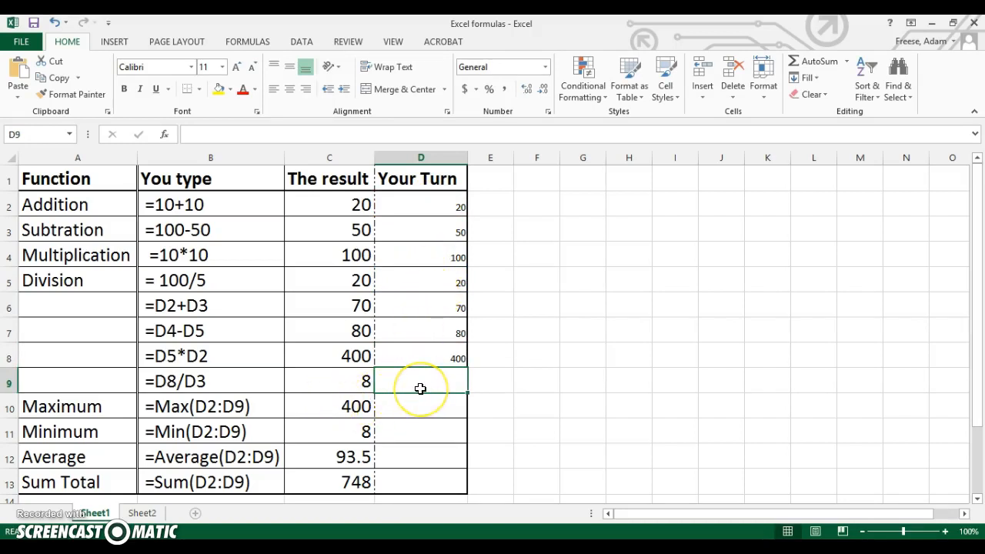
Enter the cell-reference division formula =D8/D3 in cell D9 of the Your Turn column.
text(=)
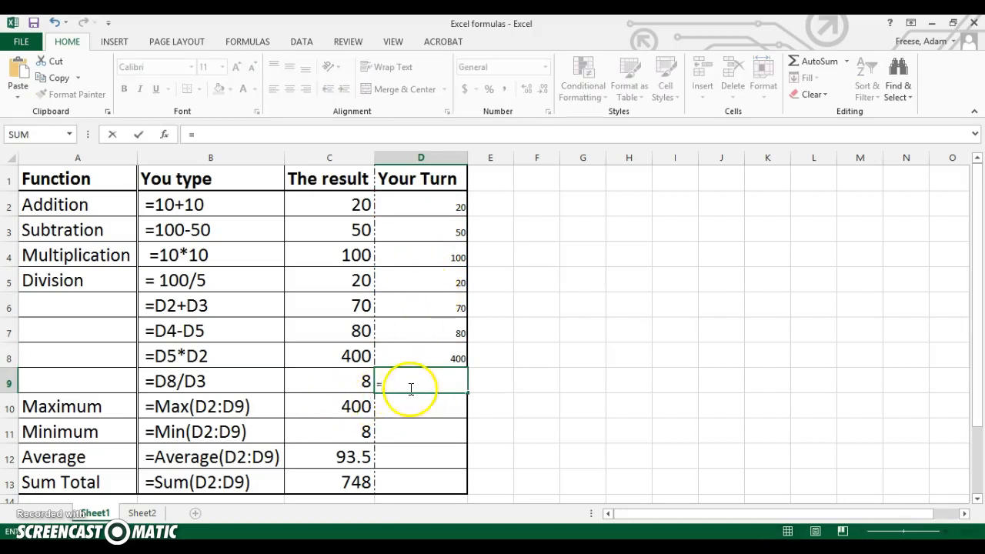
click(443, 353)
text(/)
click(418, 239)
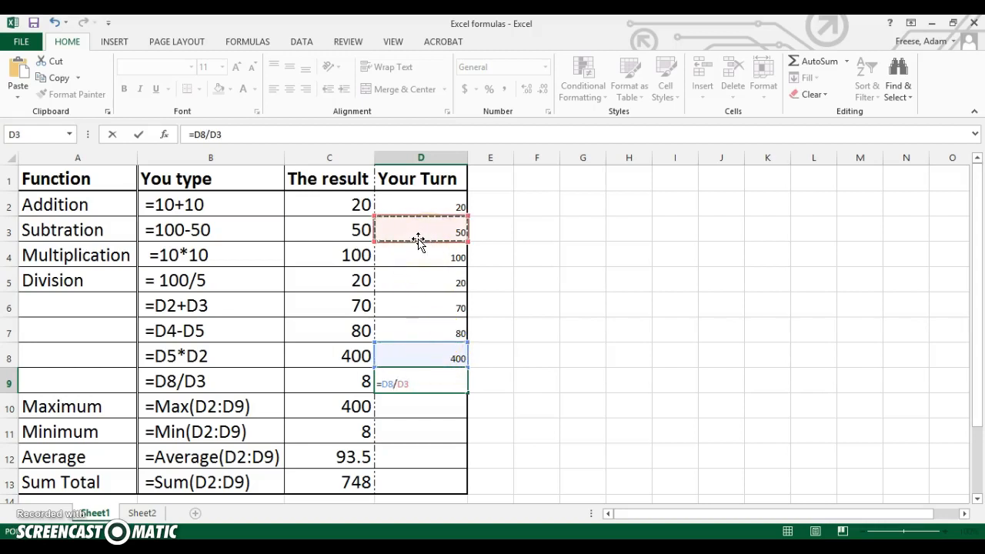
key(Return)
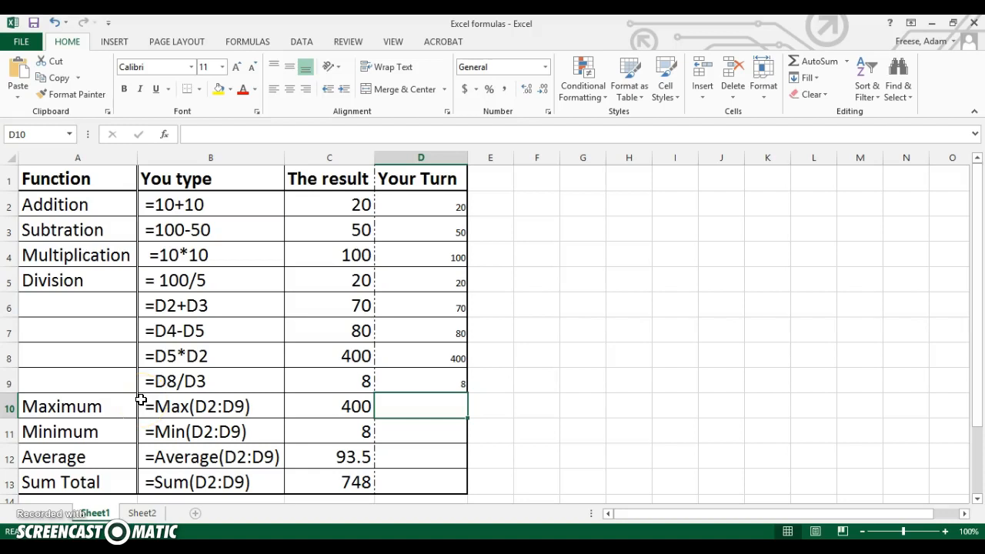
Examine the function library's Financial, Math & Trig, Engineering and Web categories, including the description of the PMT function.
click(246, 41)
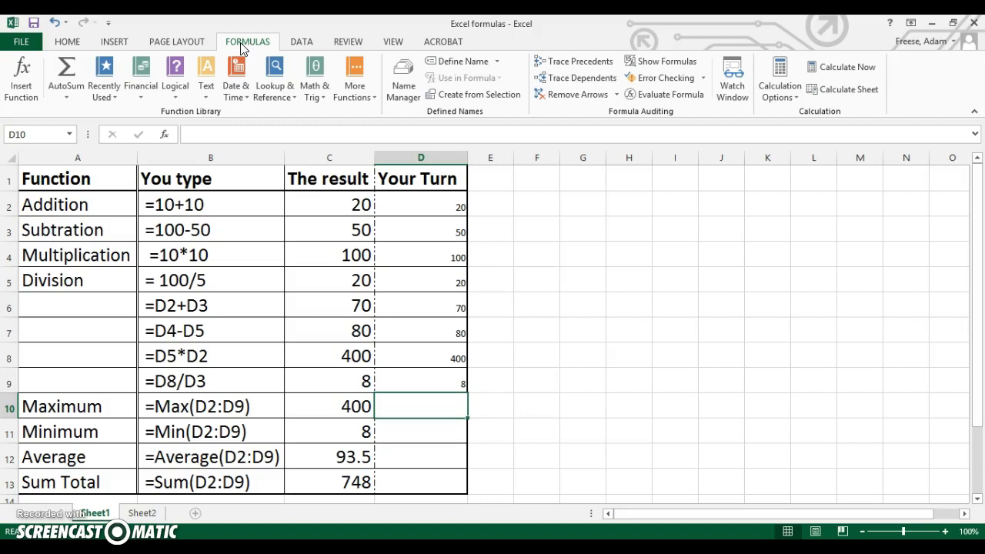
click(142, 86)
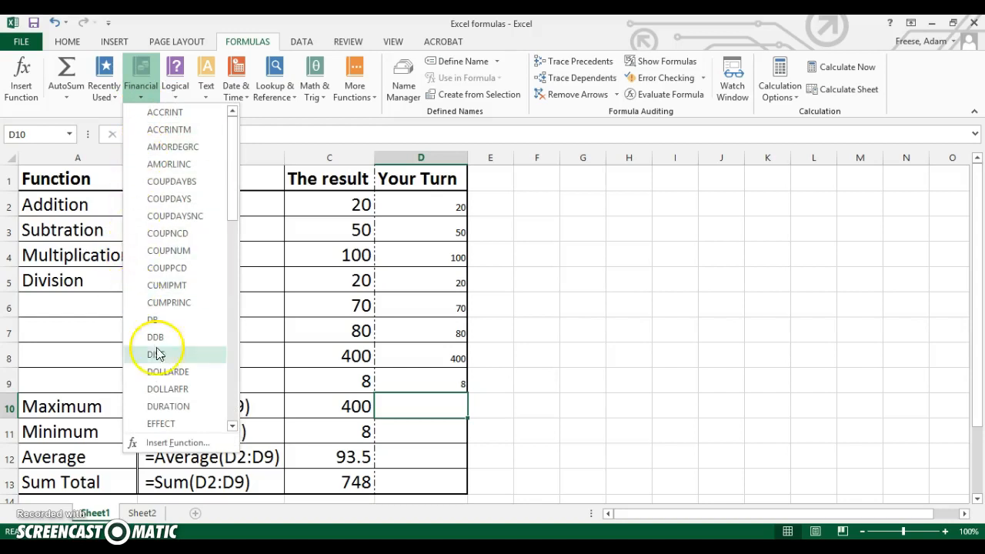
drag(231, 180, 229, 326)
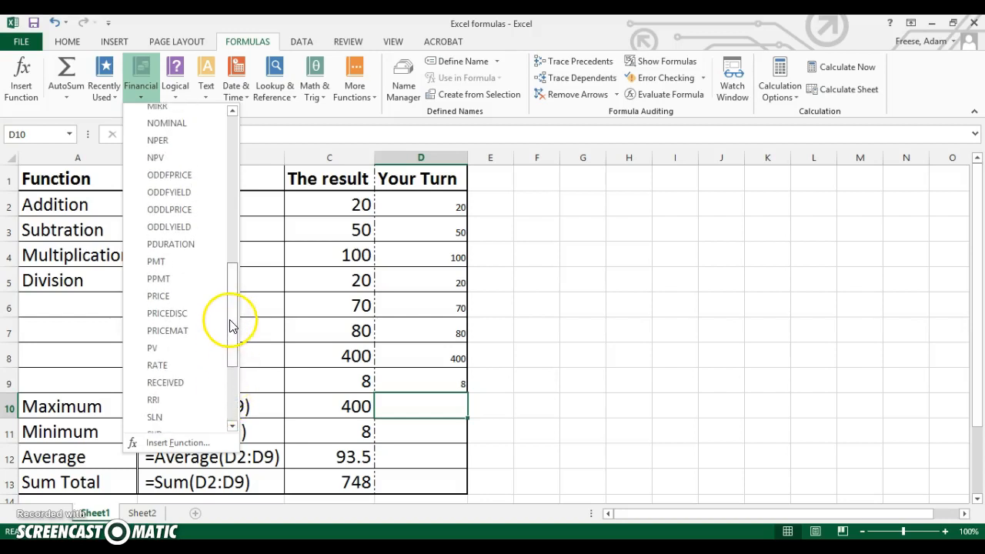
mouse_move(174, 266)
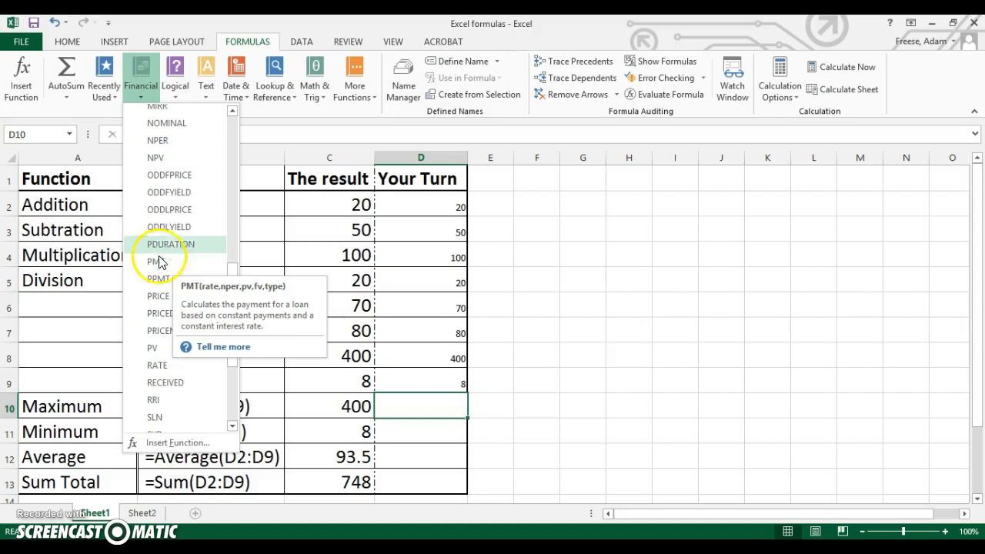
click(327, 75)
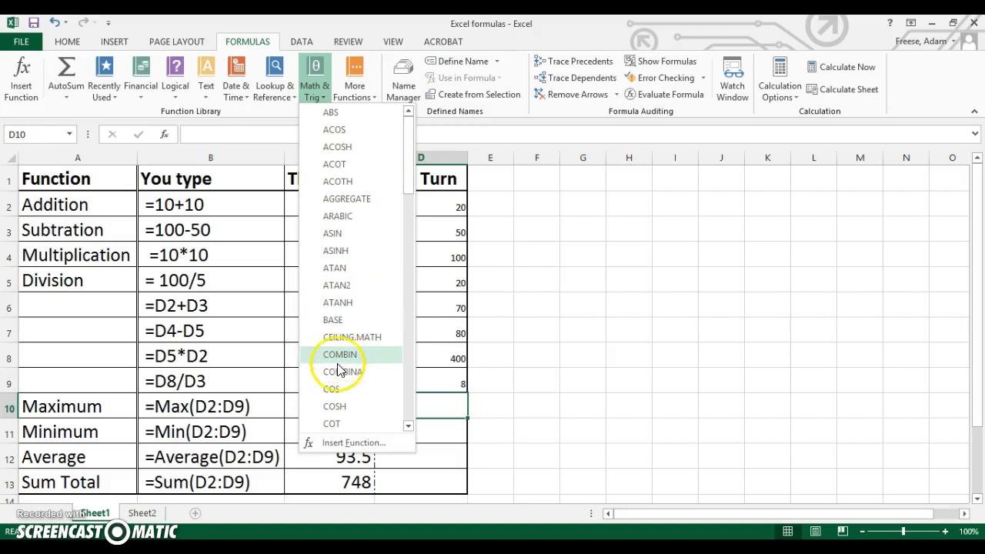
mouse_move(335, 394)
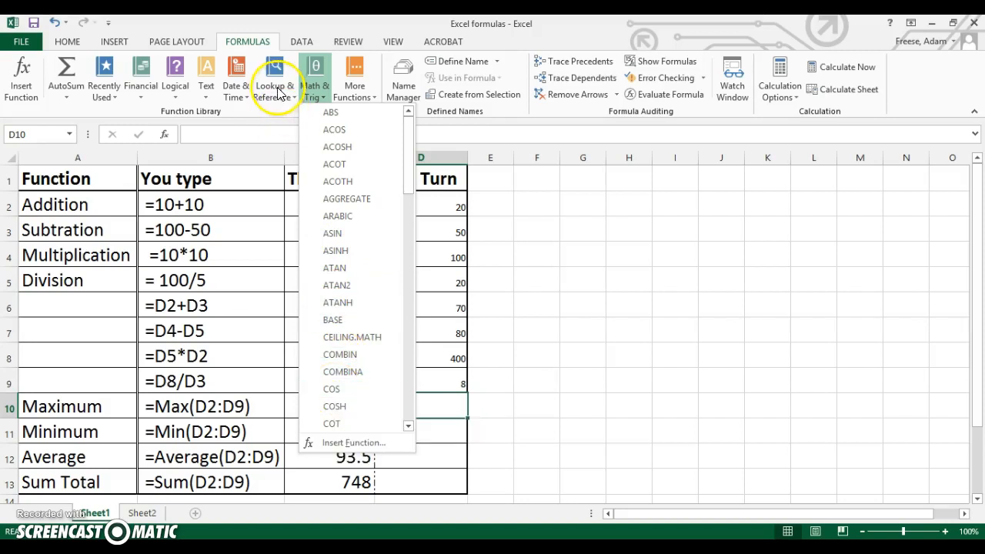
click(339, 89)
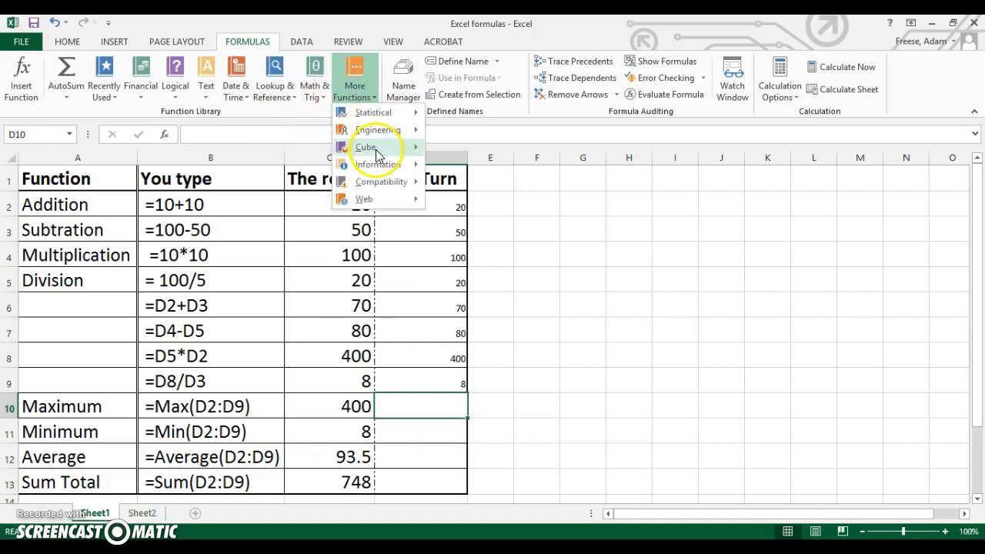
mouse_move(399, 136)
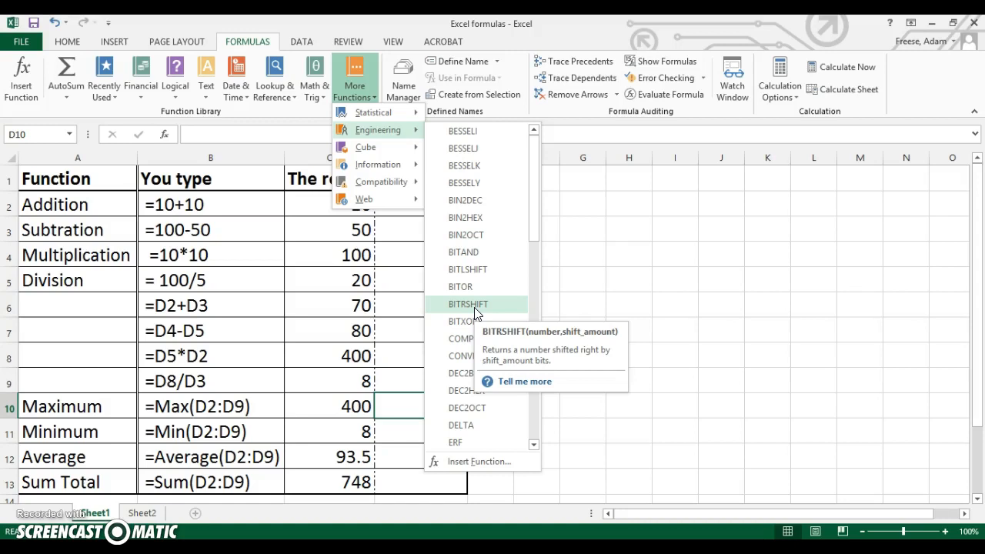
drag(531, 210, 510, 213)
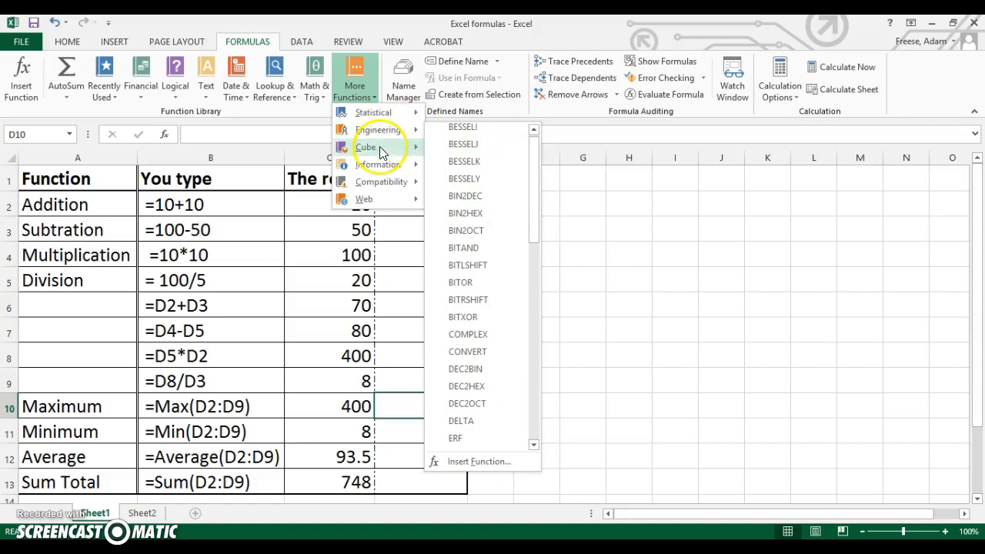
mouse_move(369, 200)
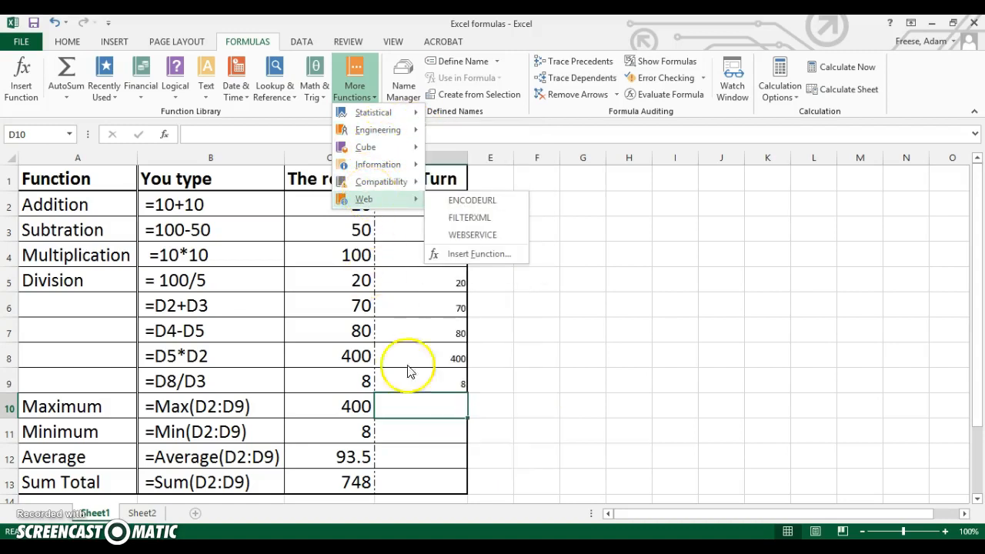
click(422, 401)
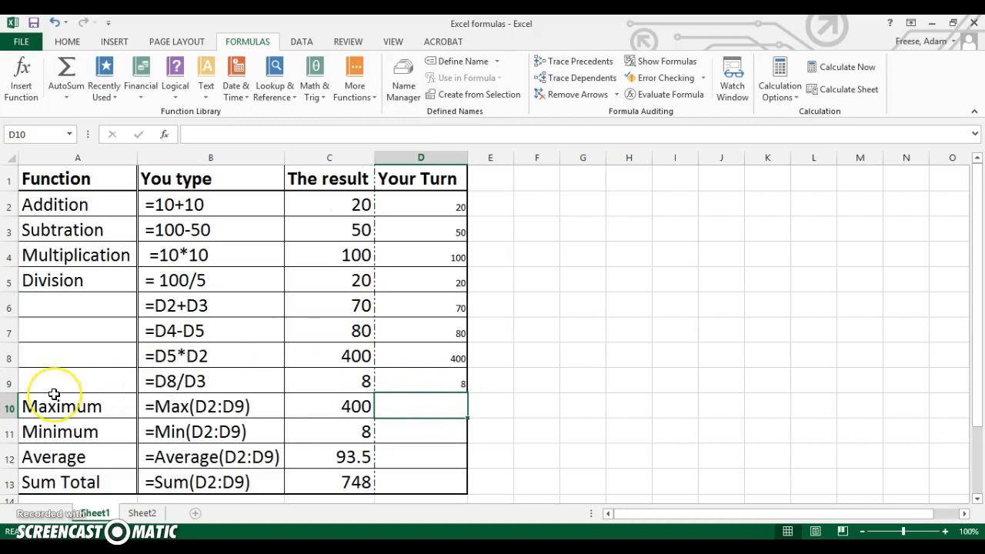
Review the Maximum, Minimum, Average and Sum Total labels in cells A10 to A13 of the Function column.
drag(48, 405, 67, 488)
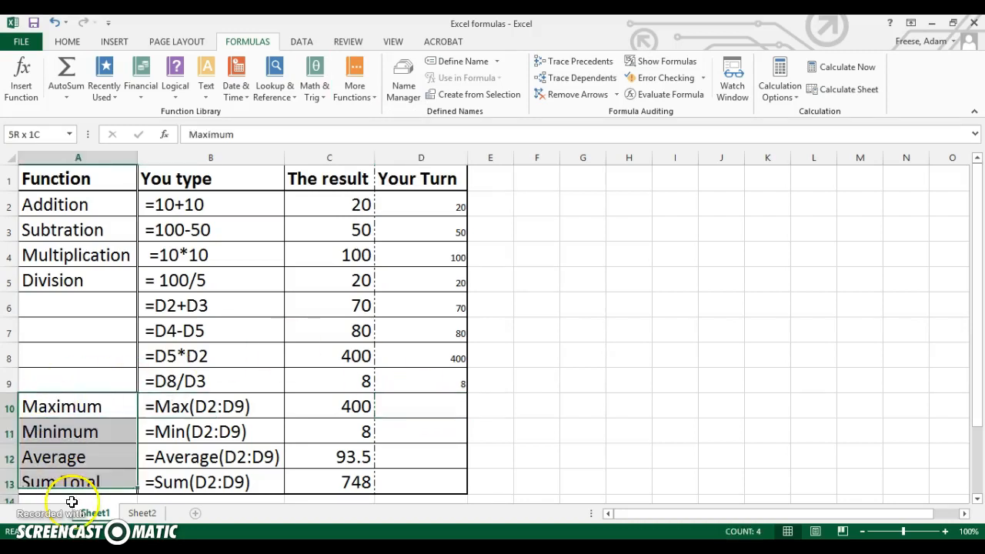
click(69, 408)
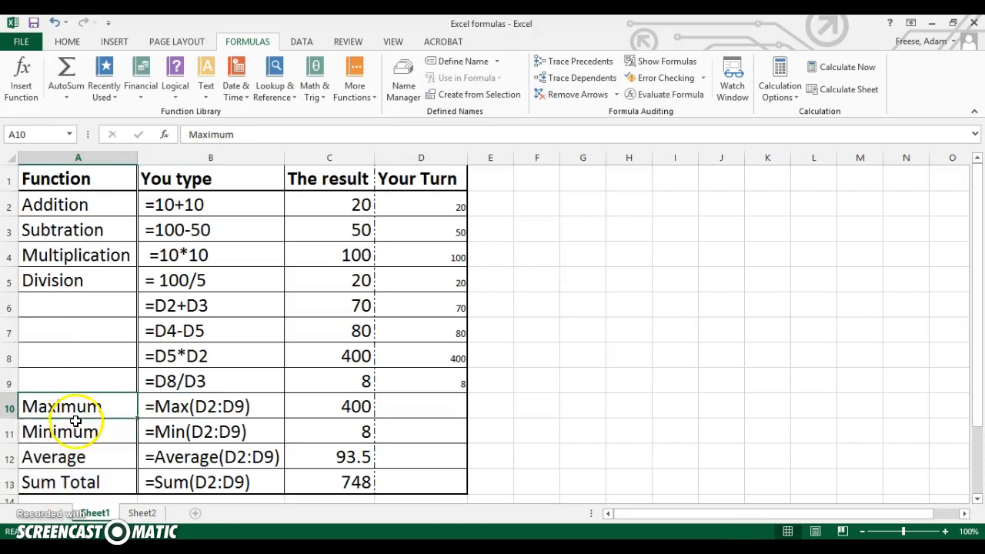
click(73, 432)
click(75, 460)
click(77, 479)
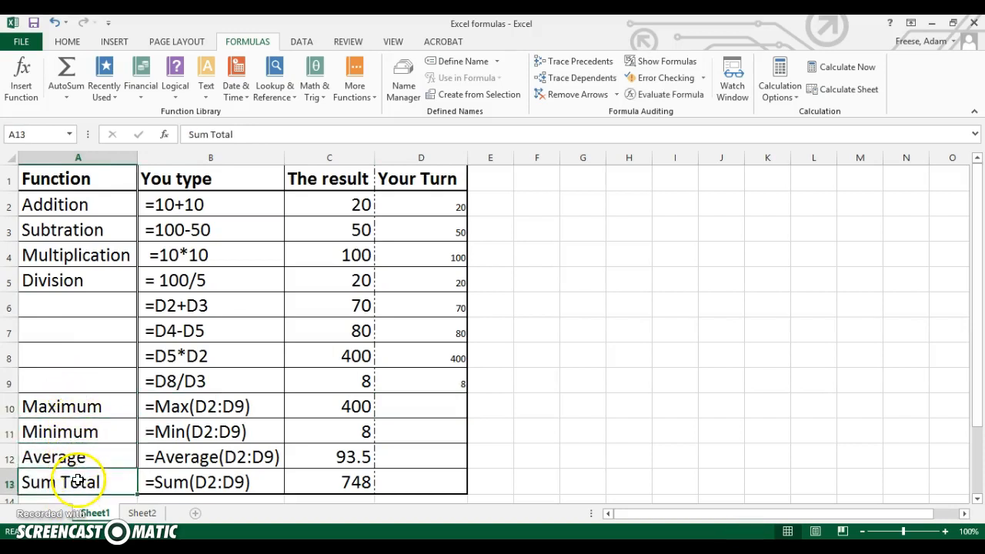
click(82, 423)
click(79, 407)
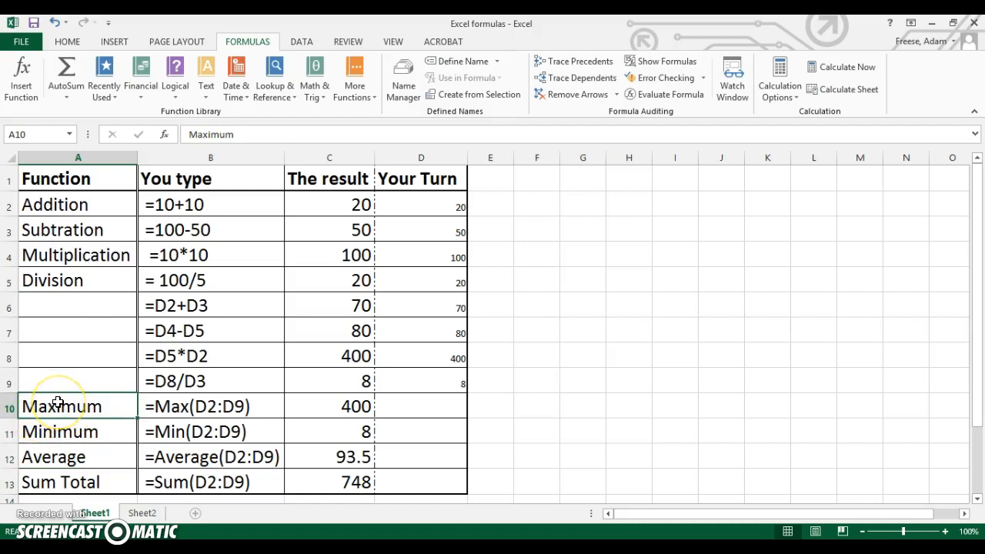
click(67, 431)
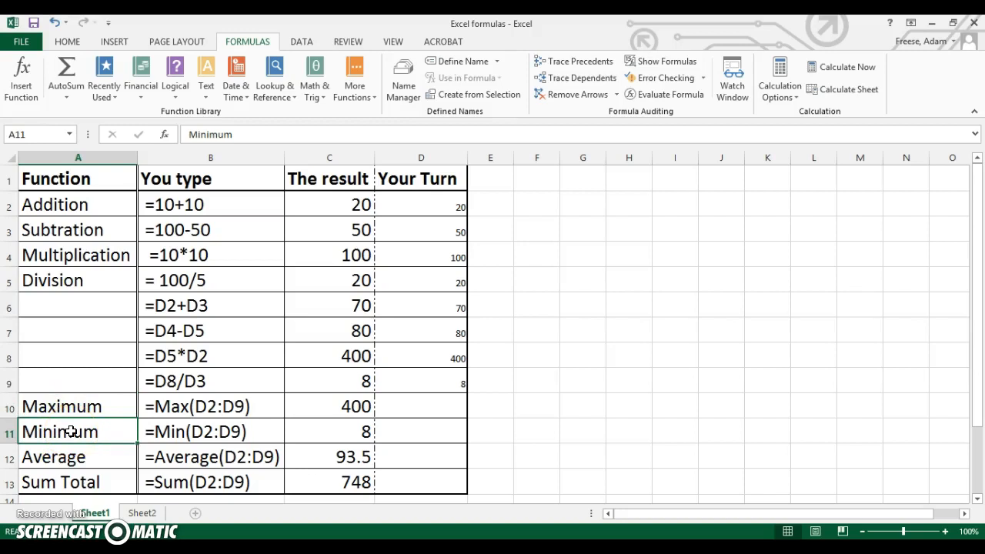
click(70, 460)
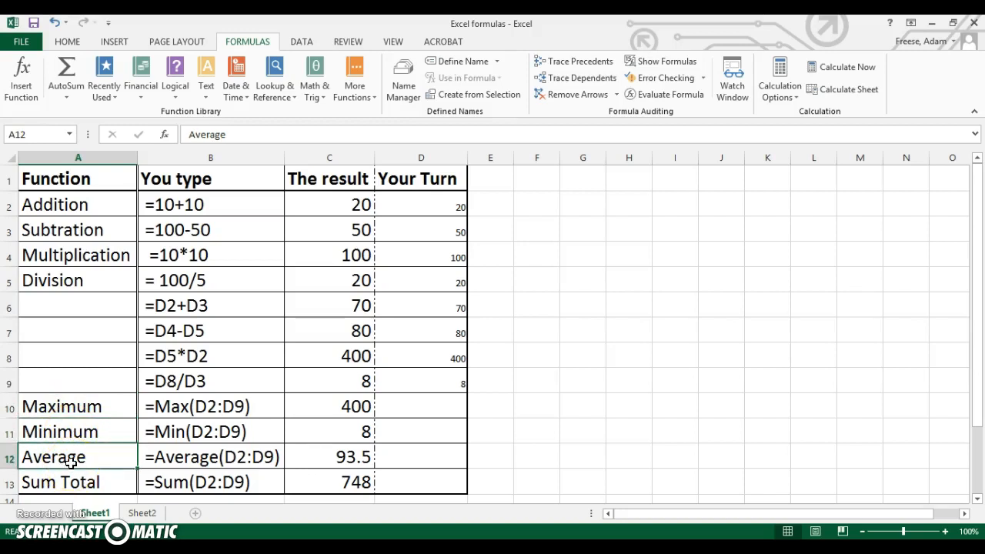
click(77, 479)
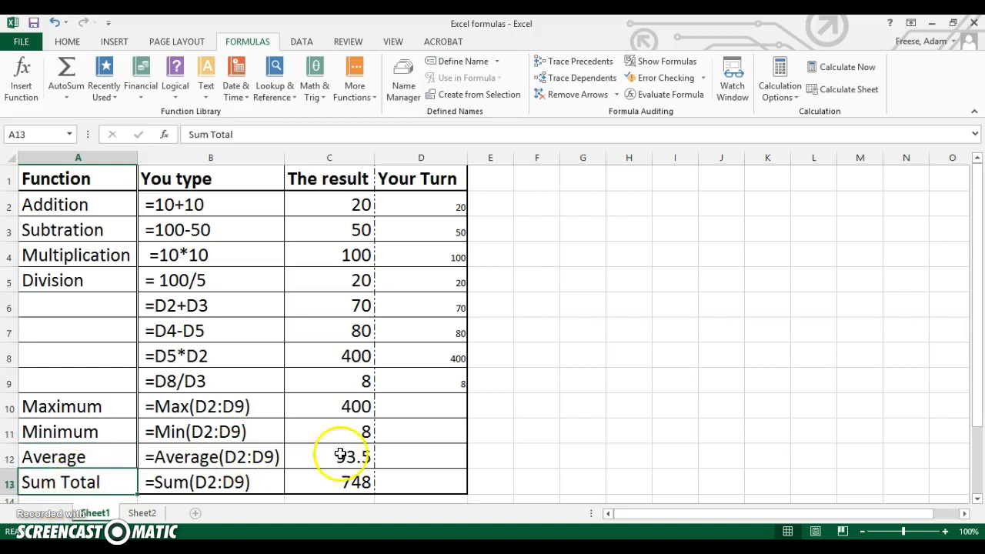
Begin a MAX formula in cell D10 with the range D2:D9 as its argument.
click(409, 412)
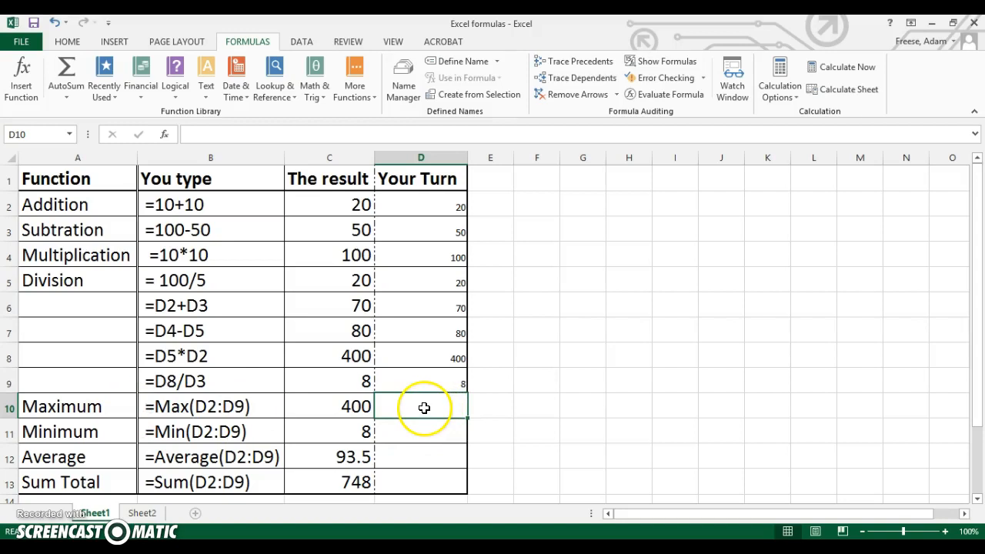
text(=)
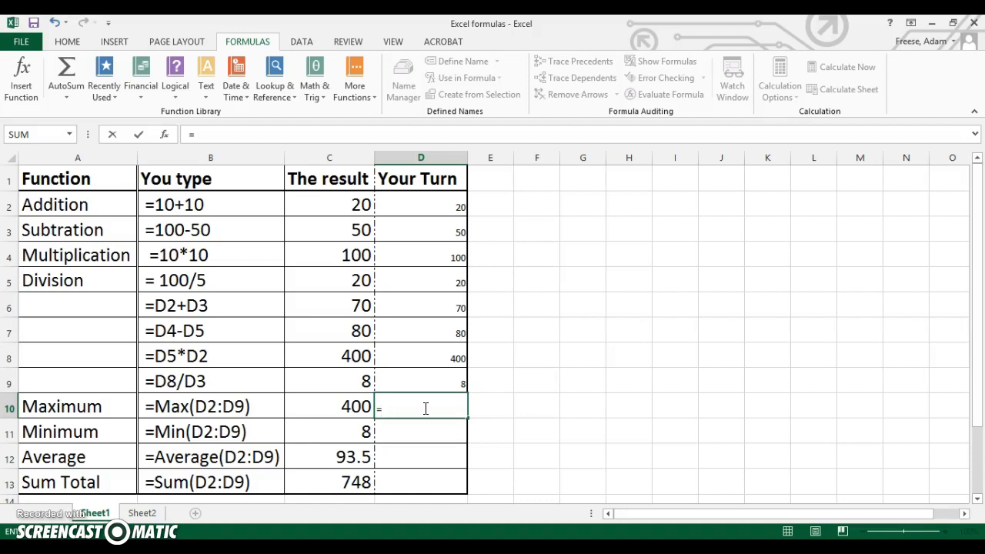
text(MAX)
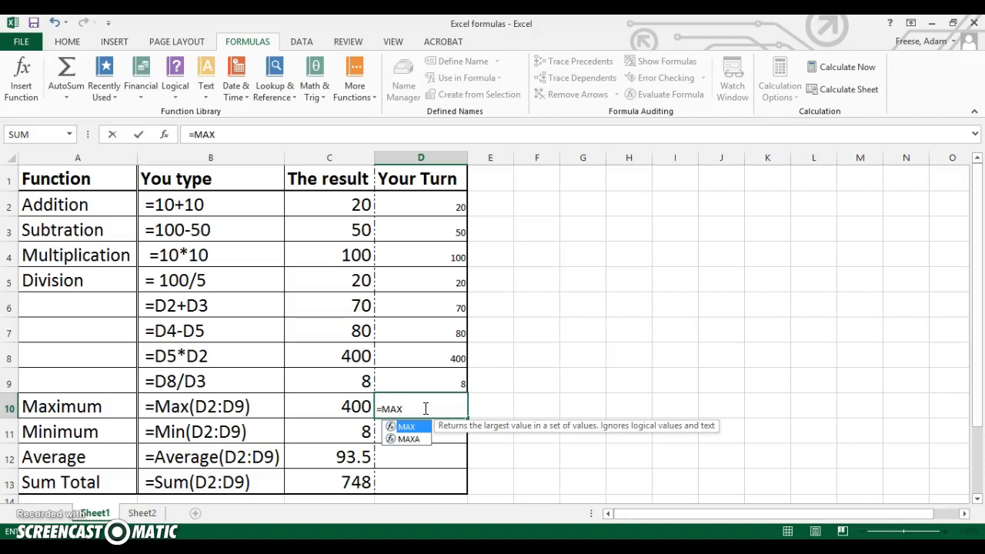
text(()
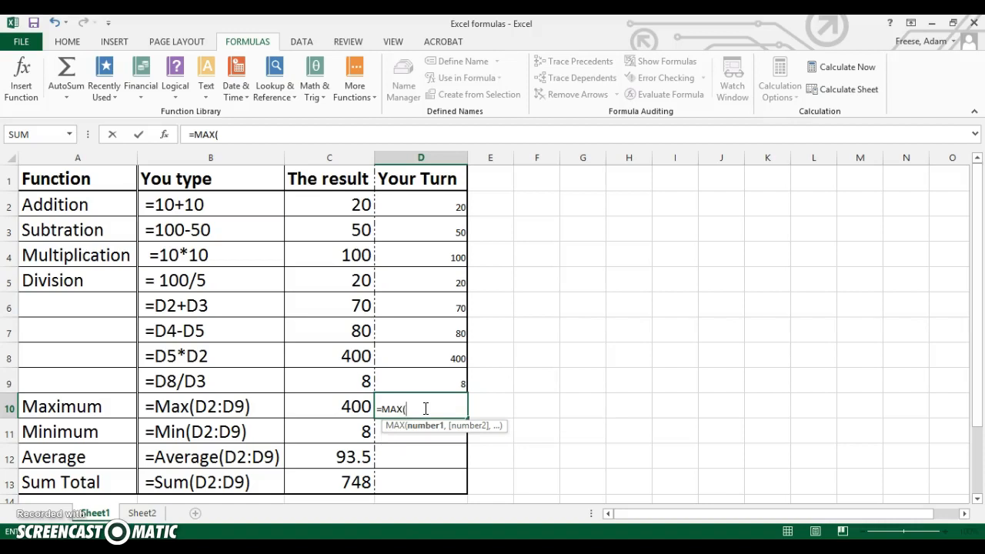
click(413, 410)
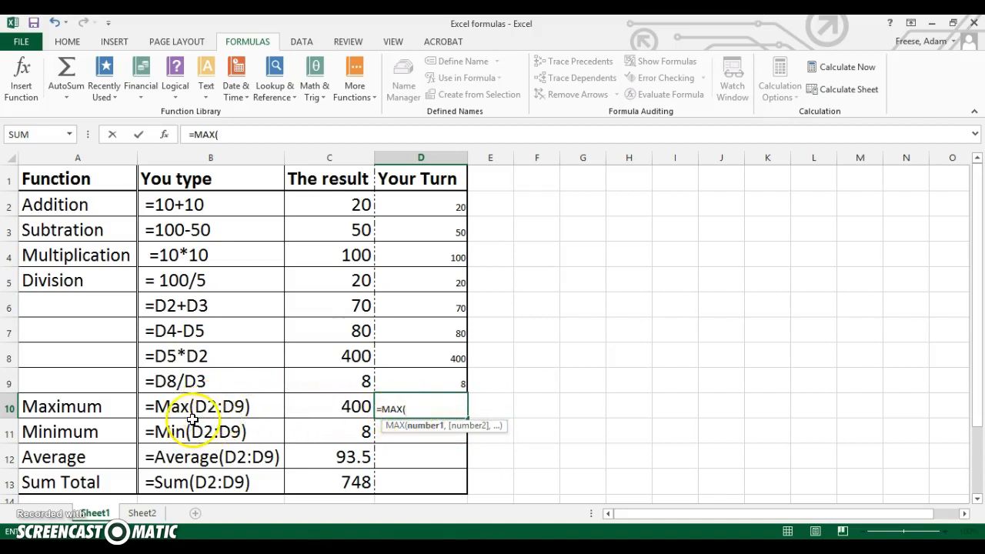
click(436, 205)
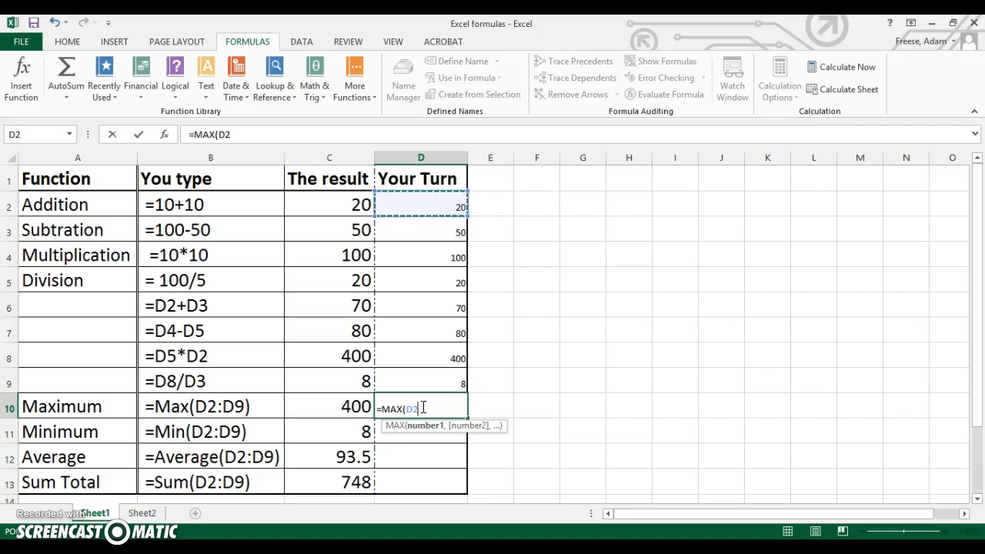
text(:D)
key(BackSpace)
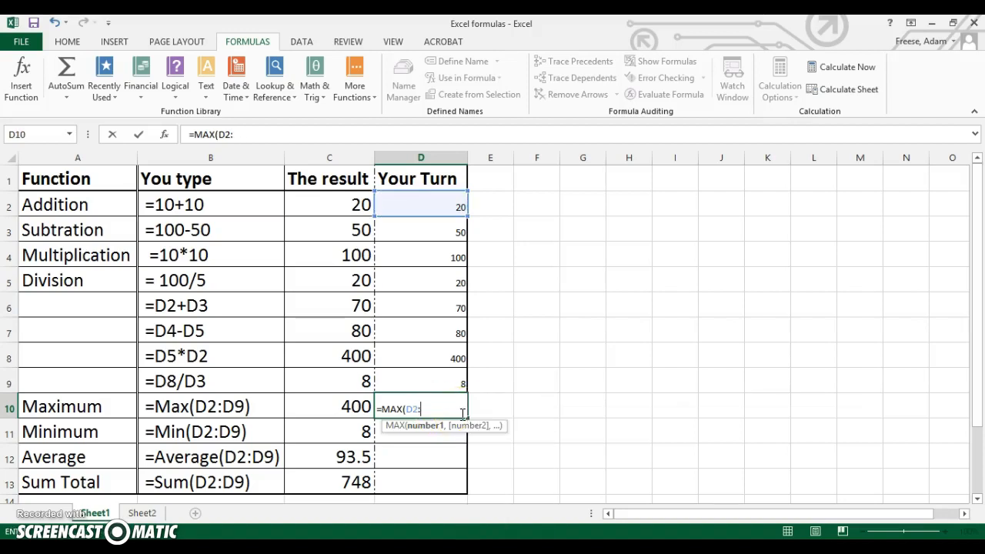
click(438, 381)
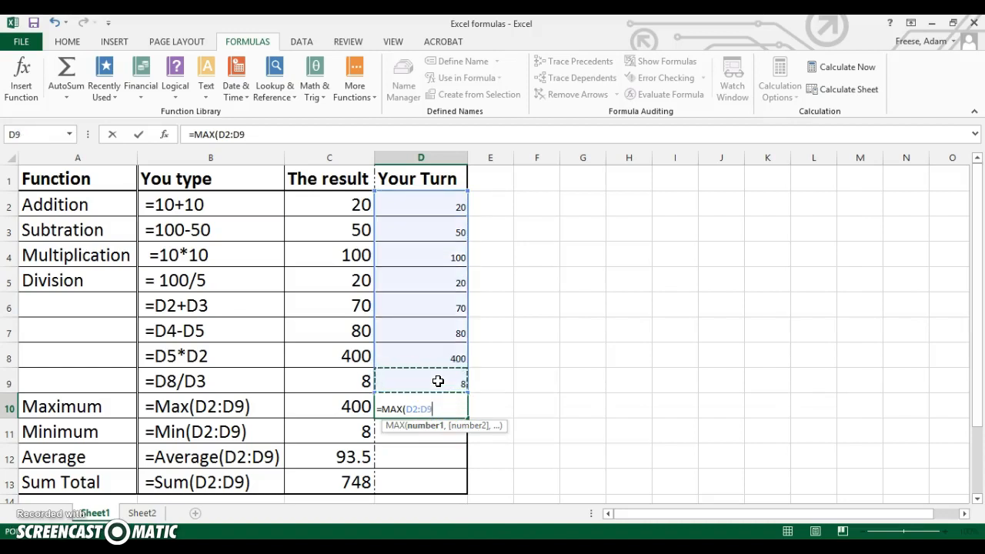
Try listing cells D2 to D9 individually, separated by commas, in place of the range in cell D10's MAX formula.
key(BackSpace)
key(BackSpace)
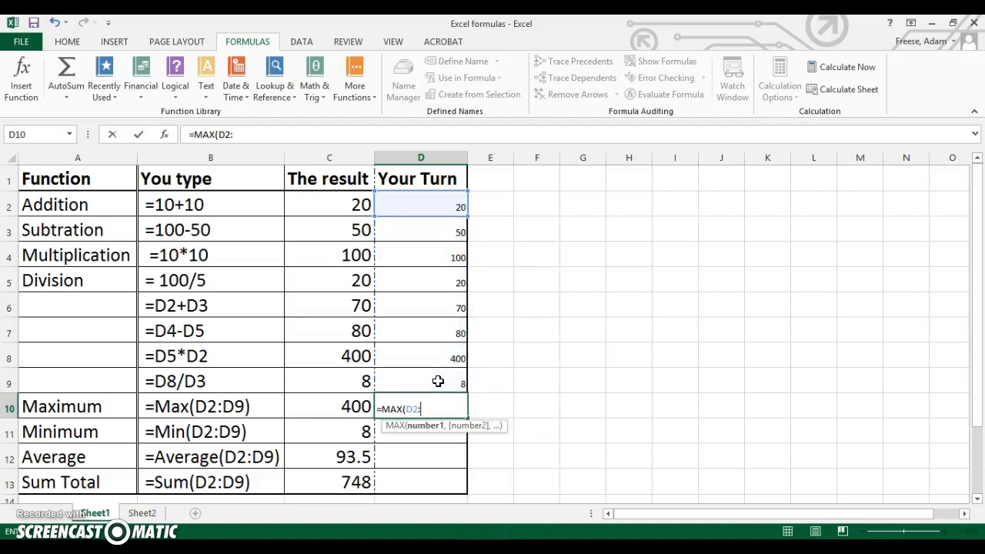
text(,)
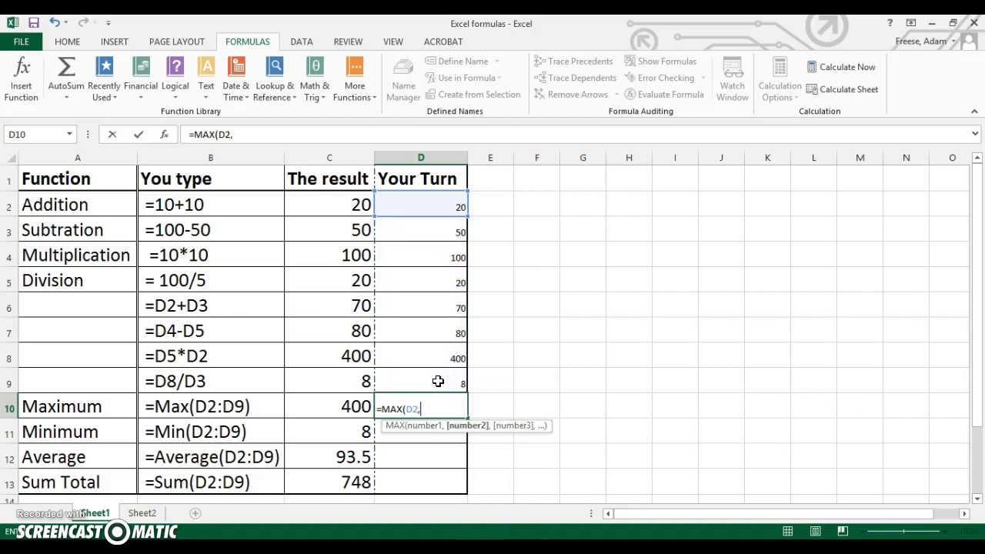
click(434, 239)
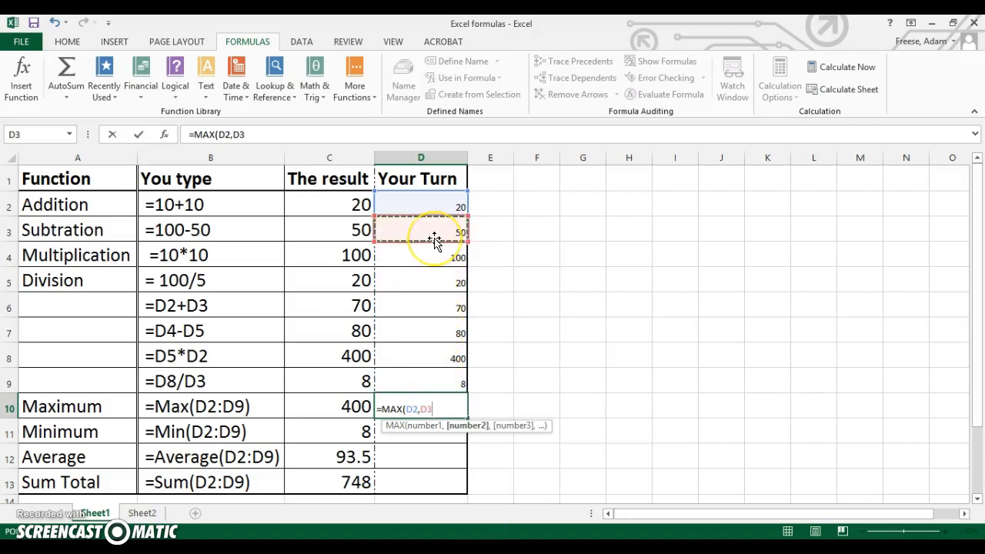
text(,)
click(429, 255)
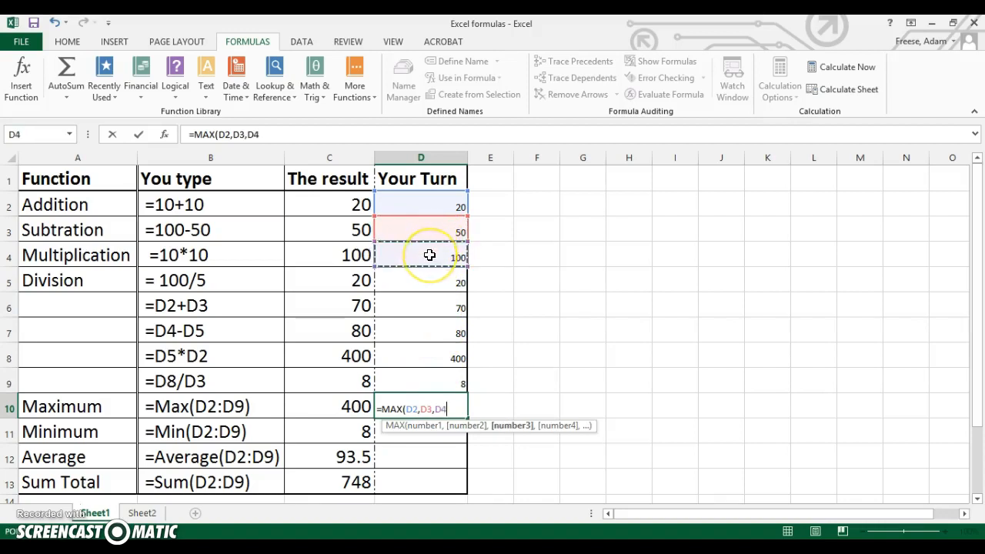
text(,)
click(430, 279)
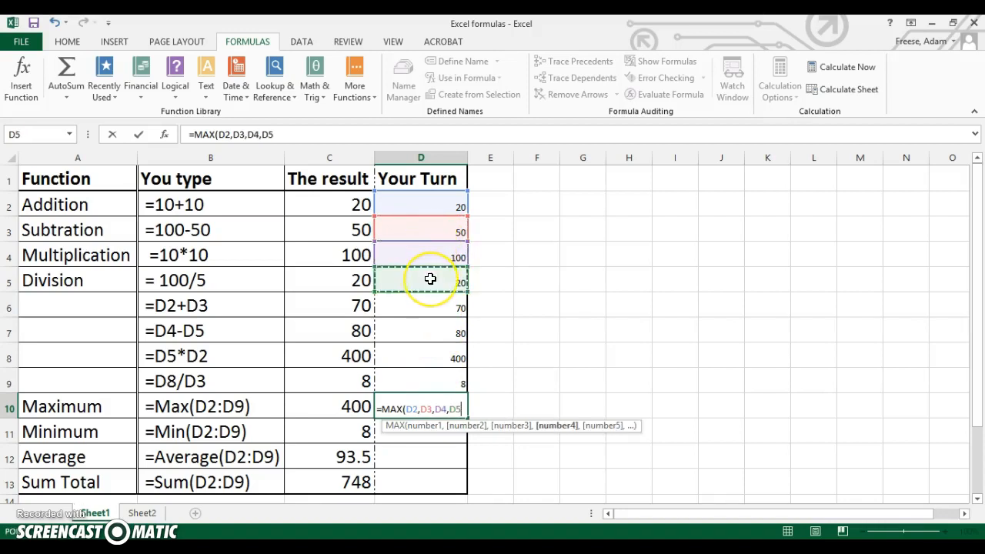
text(,)
click(422, 312)
text(,)
click(424, 337)
text(,)
click(426, 355)
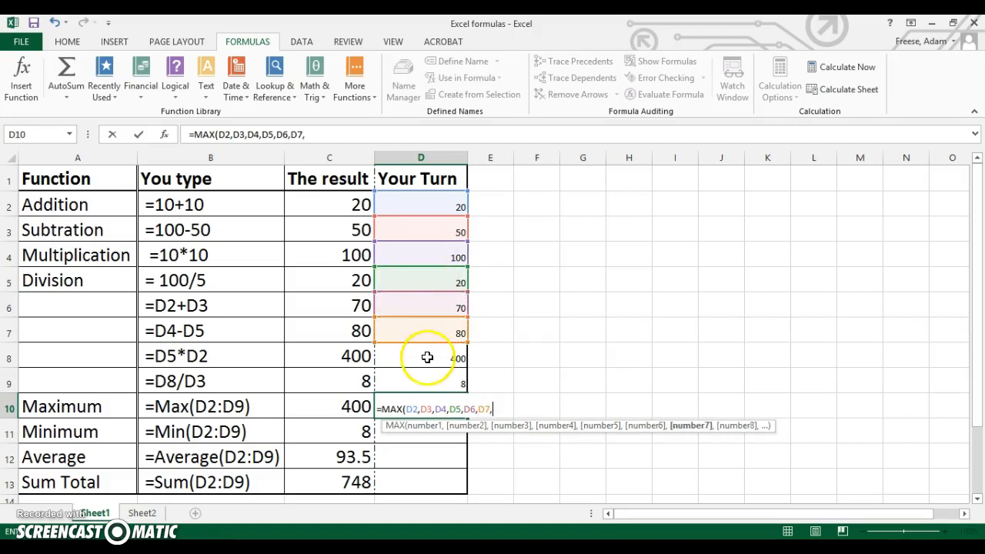
text(,)
click(435, 384)
text(,)
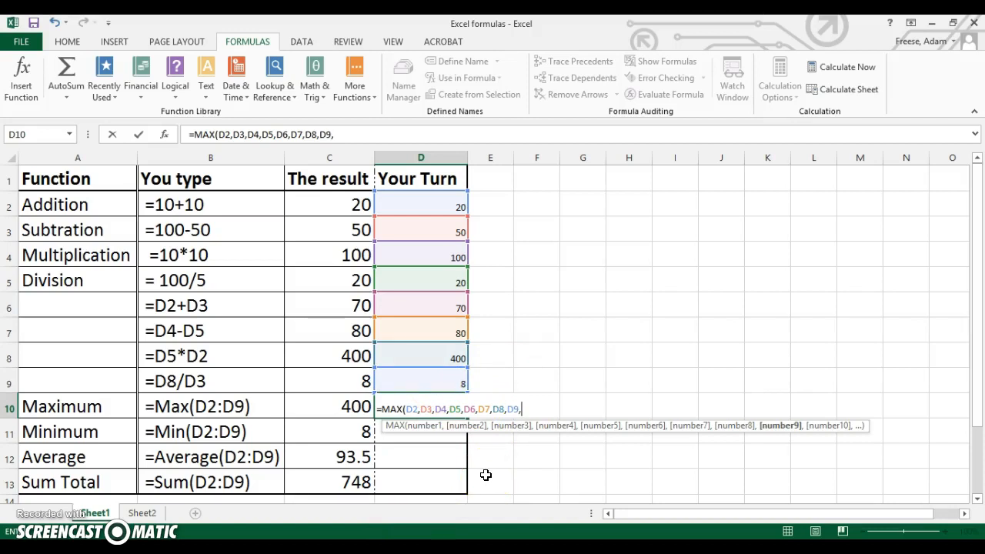
Replace the separate cell arguments with the range D2:D9 and enter =MAX(D2:D9) in cell D10.
key(BackSpace)
key(BackSpace)
key(BackSpace)
key(BackSpace)
key(BackSpace)
key(BackSpace)
key(BackSpace)
key(BackSpace)
key(BackSpace)
key(BackSpace)
key(BackSpace)
key(BackSpace)
key(BackSpace)
key(BackSpace)
key(BackSpace)
key(BackSpace)
key(BackSpace)
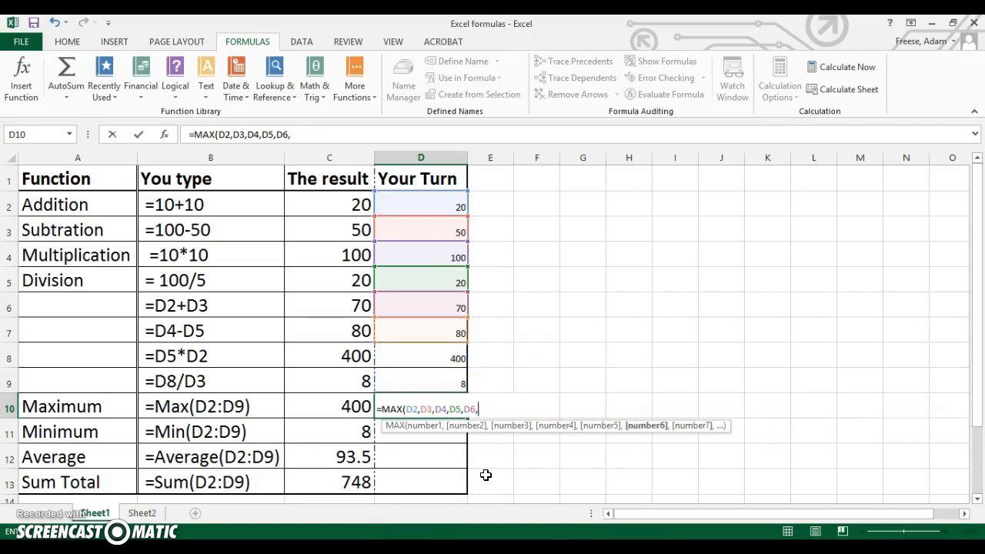
key(BackSpace)
key(BackSpace)
key(BackSpace)
key(BackSpace)
key(BackSpace)
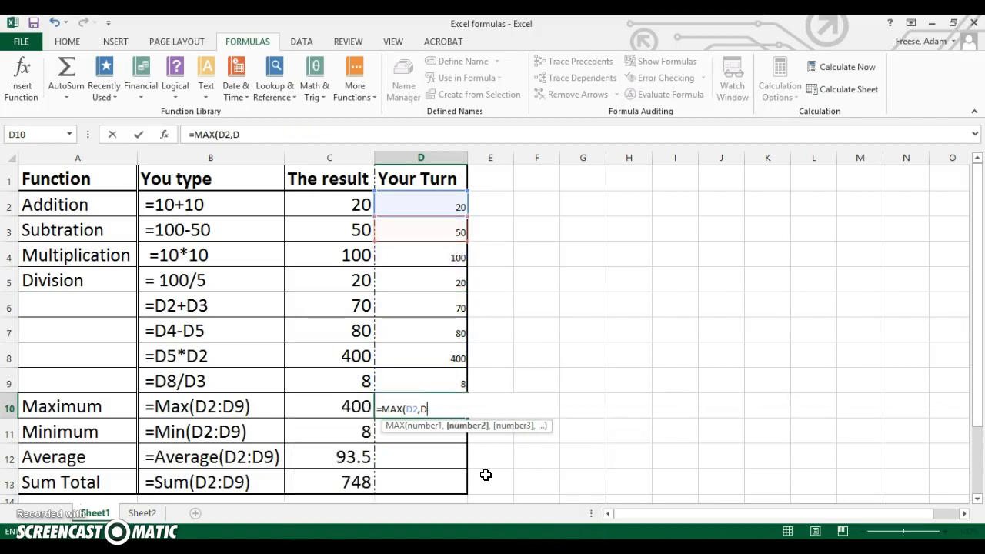
text(:)
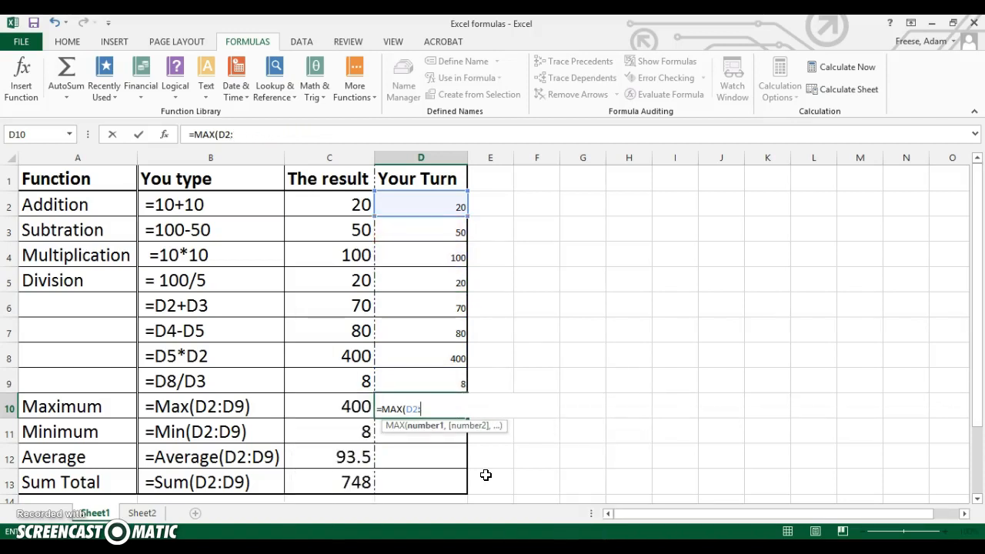
text(D9))
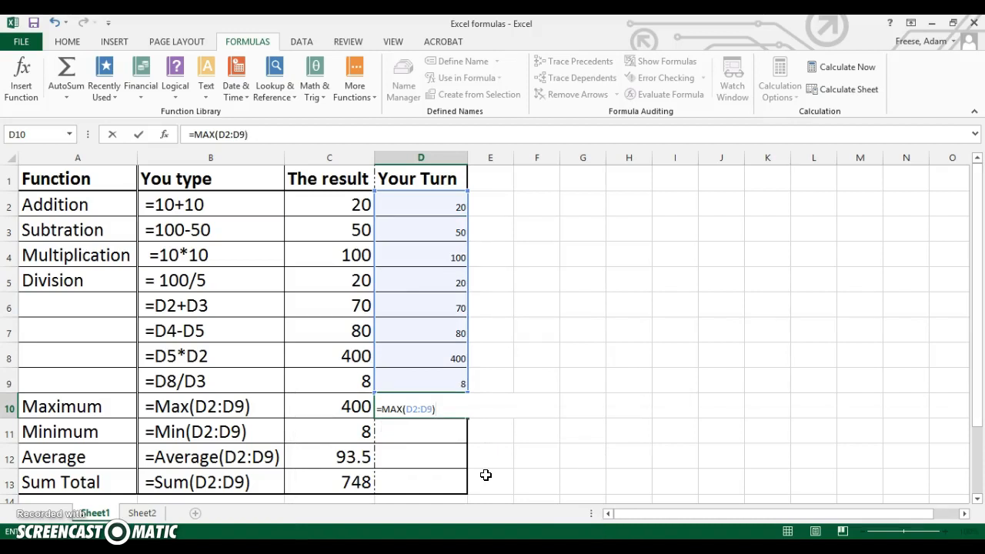
key(Return)
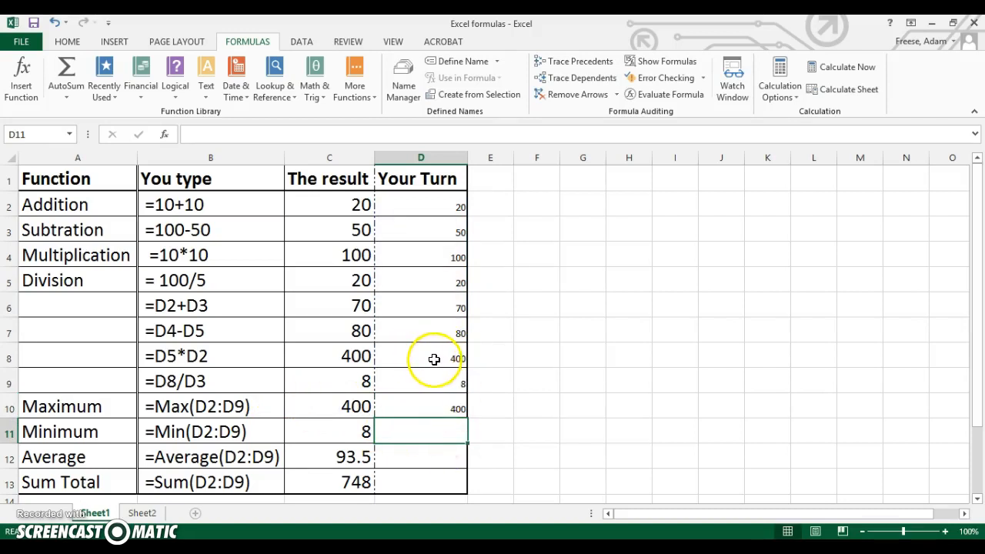
click(414, 412)
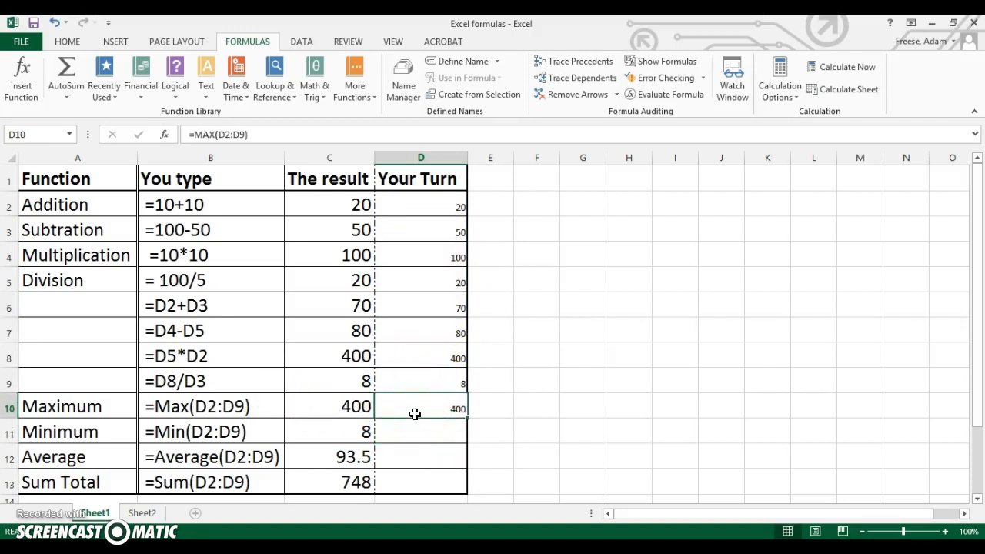
Enter the minimum formula =MIN(D2:D9) in cell D11 of the Your Turn column.
click(414, 427)
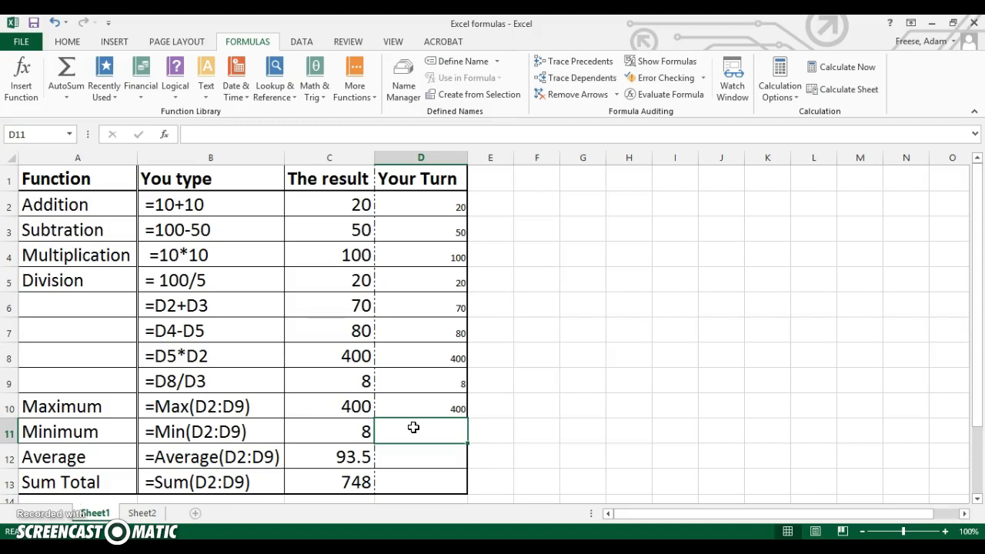
text(=MIN)
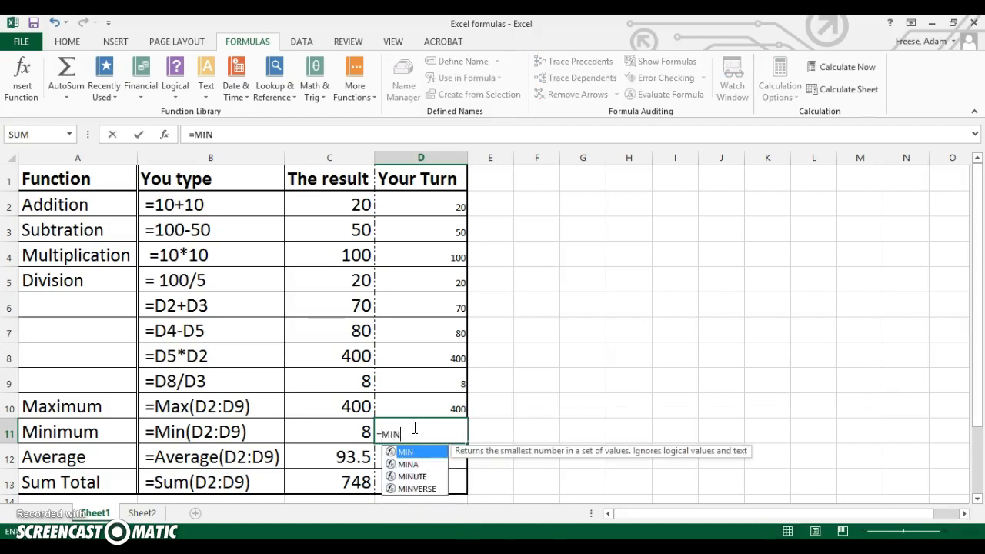
text(()
click(418, 210)
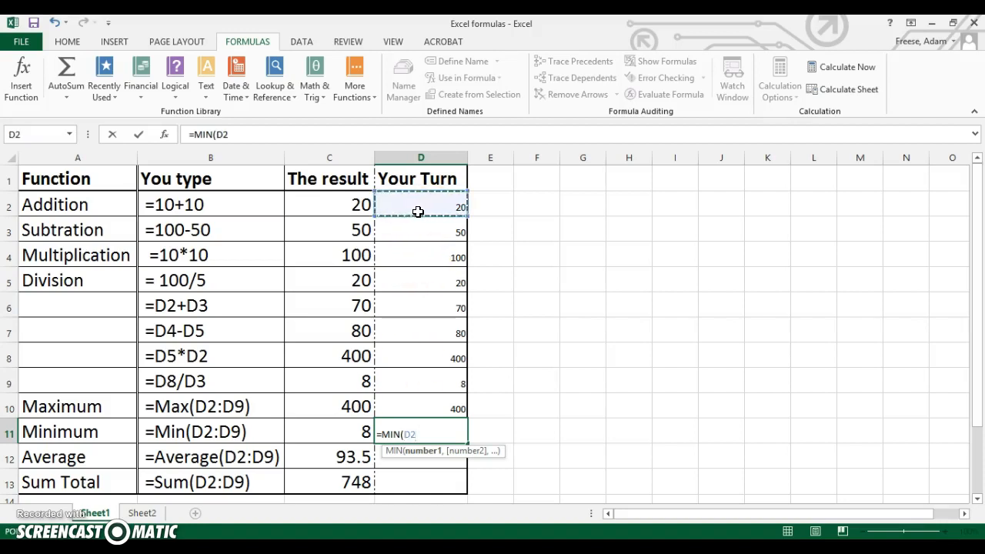
text(:D)
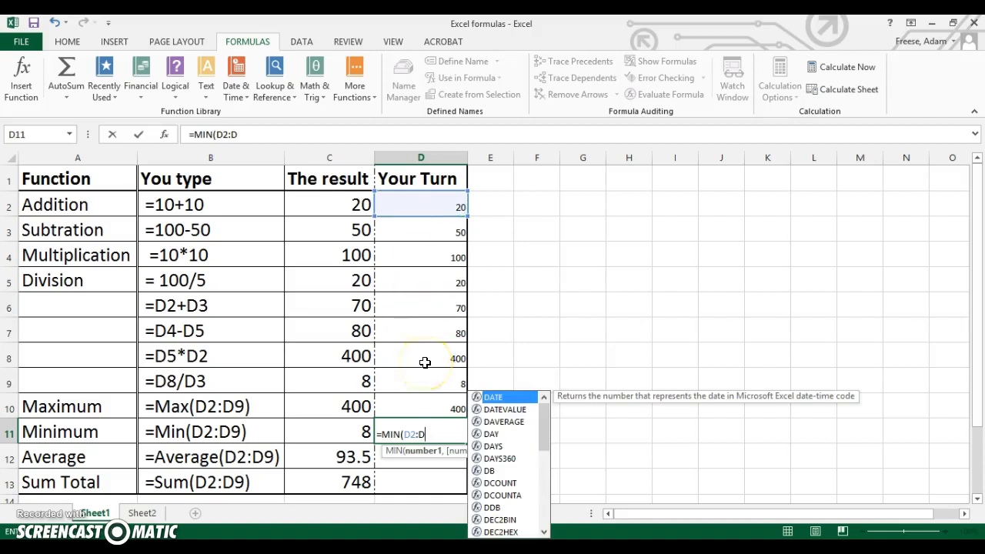
text(9))
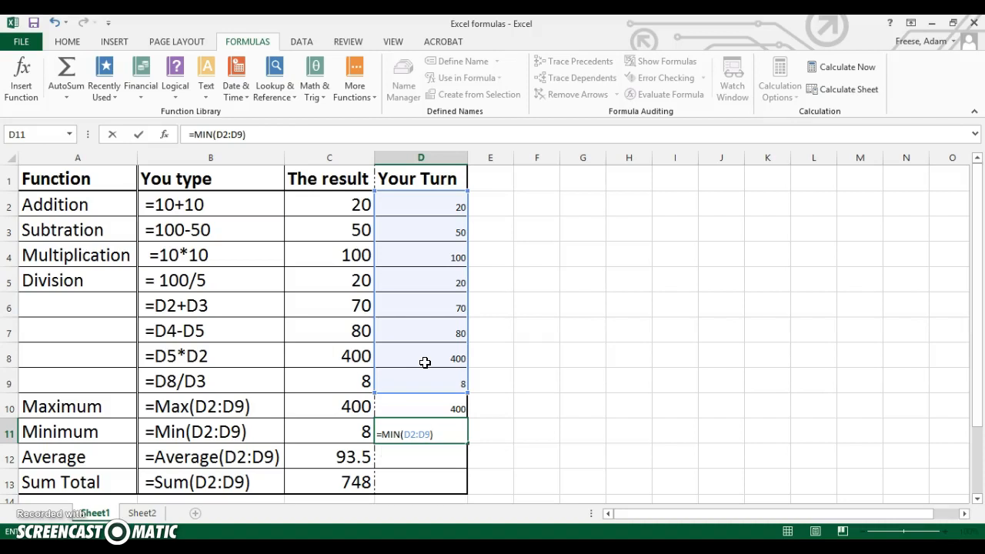
key(Return)
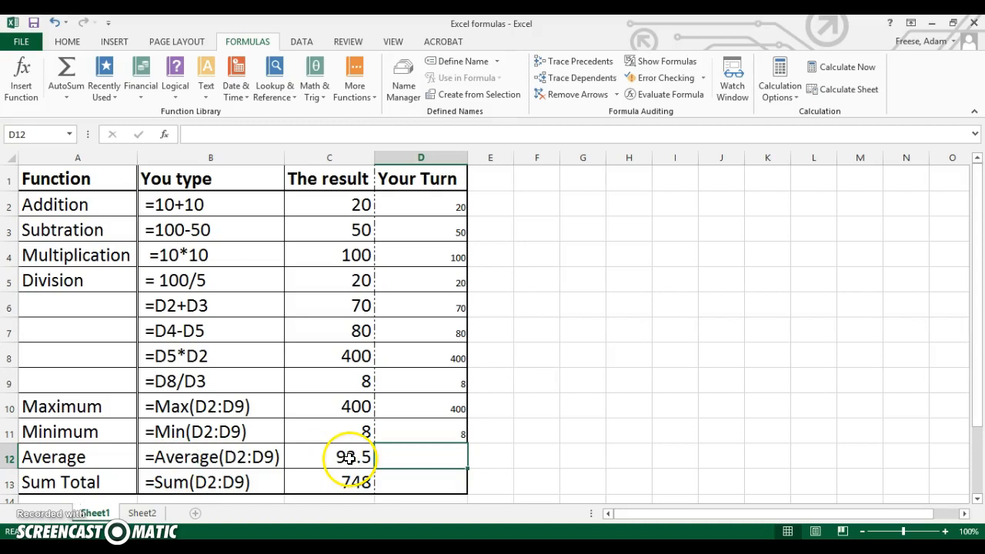
Enter the average formula =Average(D2:D9) in cell D12 of the Your Turn column.
double_click(415, 461)
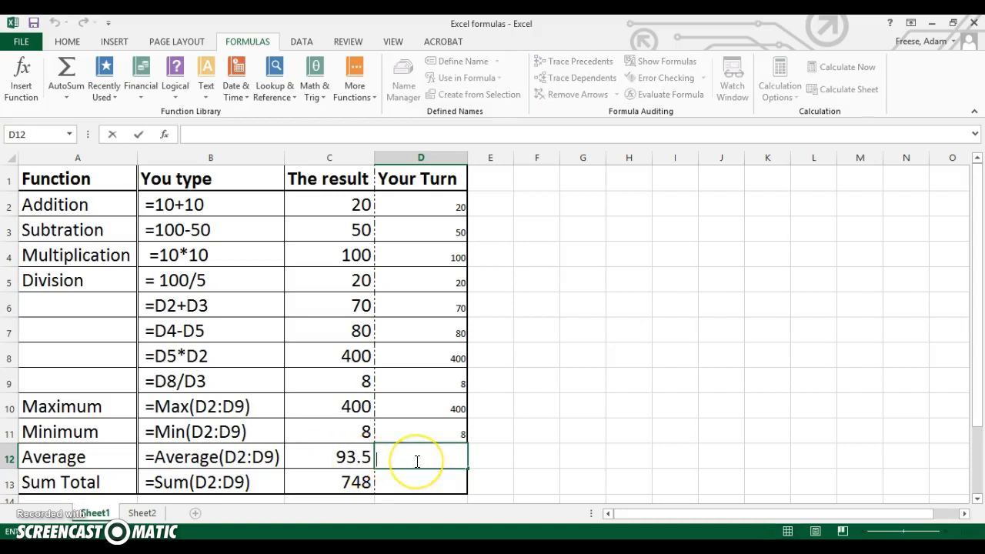
text(=)
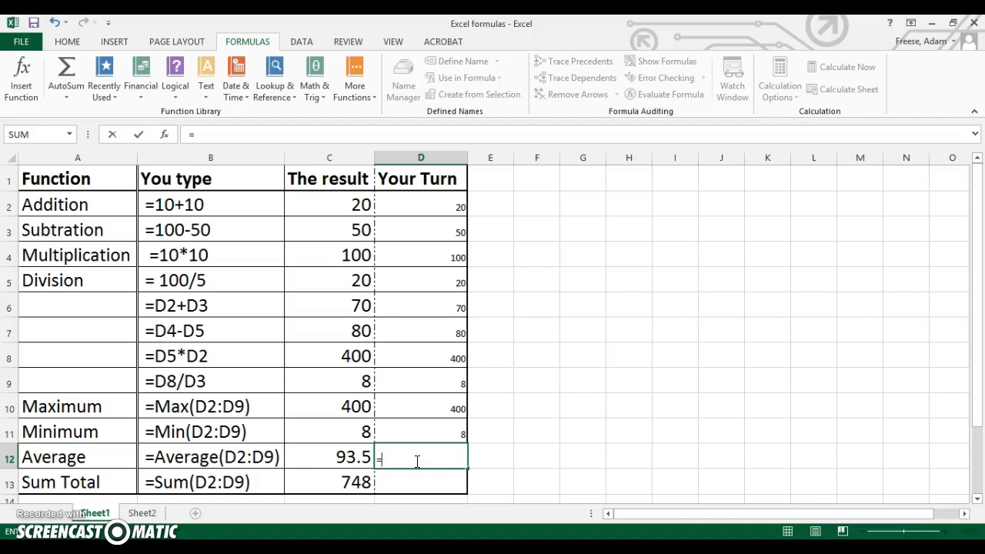
text(Average)
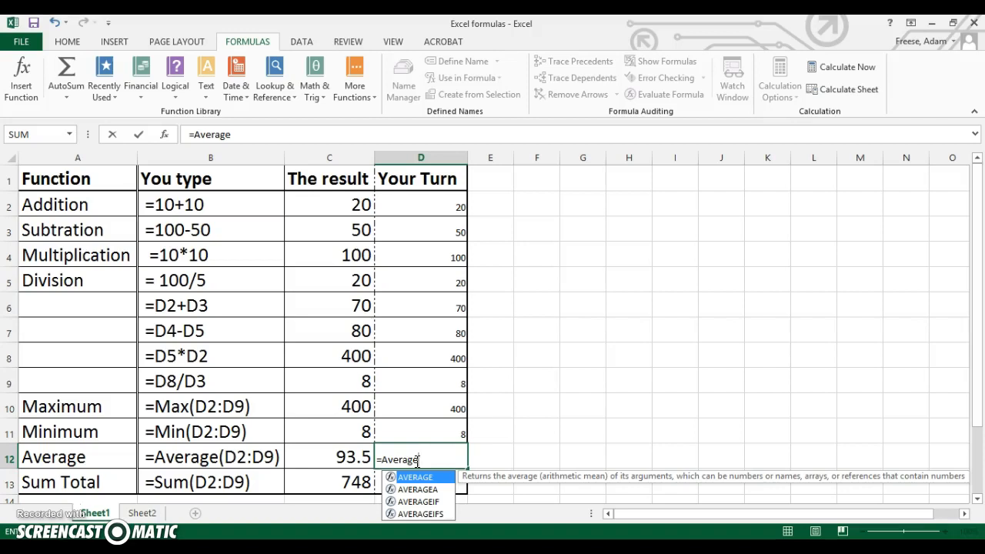
text(()
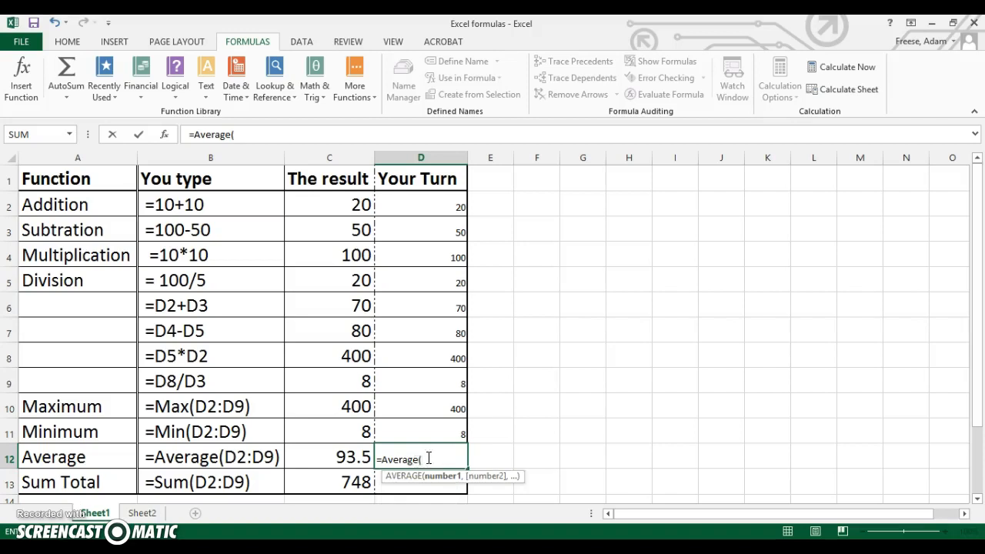
click(424, 207)
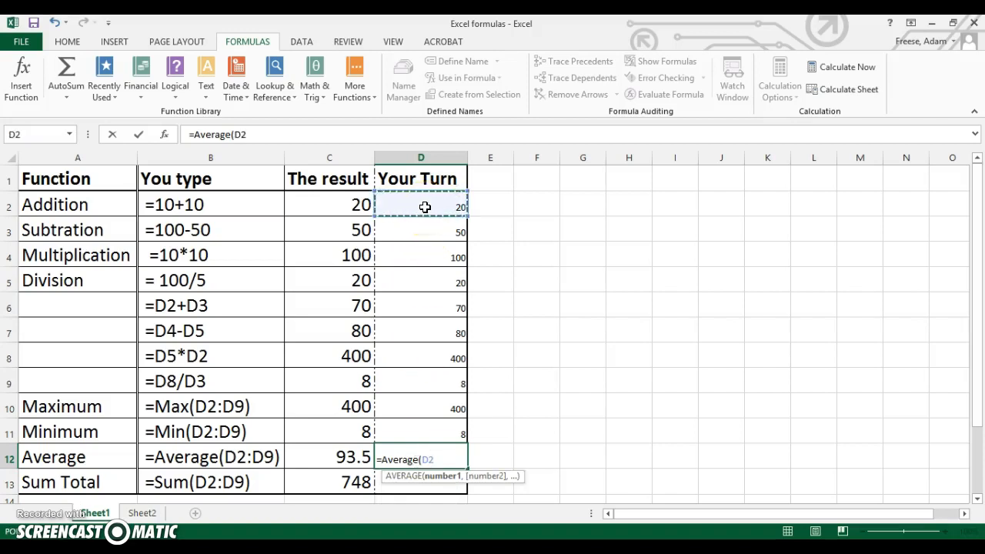
drag(425, 207, 414, 397)
text(:D2)
key(BackSpace)
text(9)
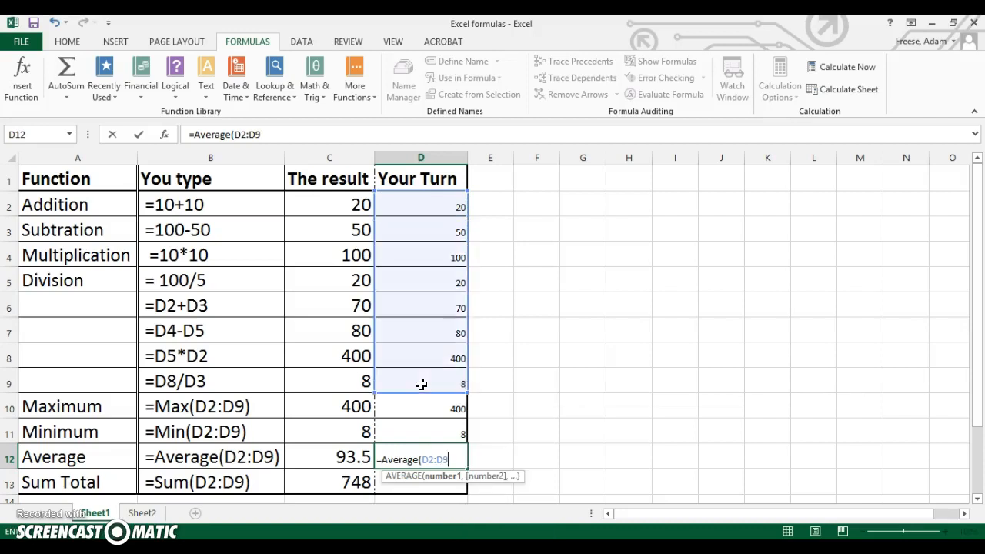
text())
key(Return)
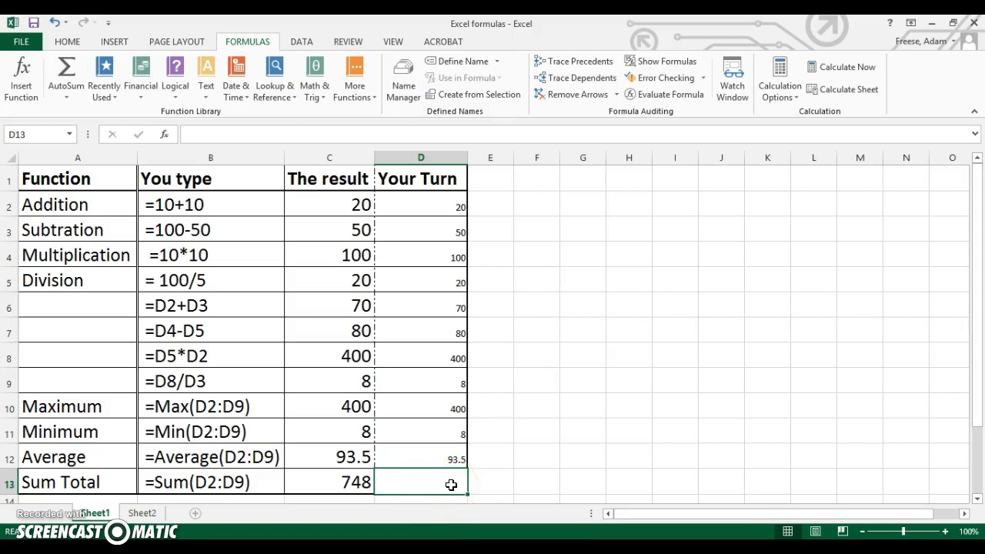
Enter the sum total formula =SUM(D2:D9) in cell D13 of the Your Turn column.
text(=)
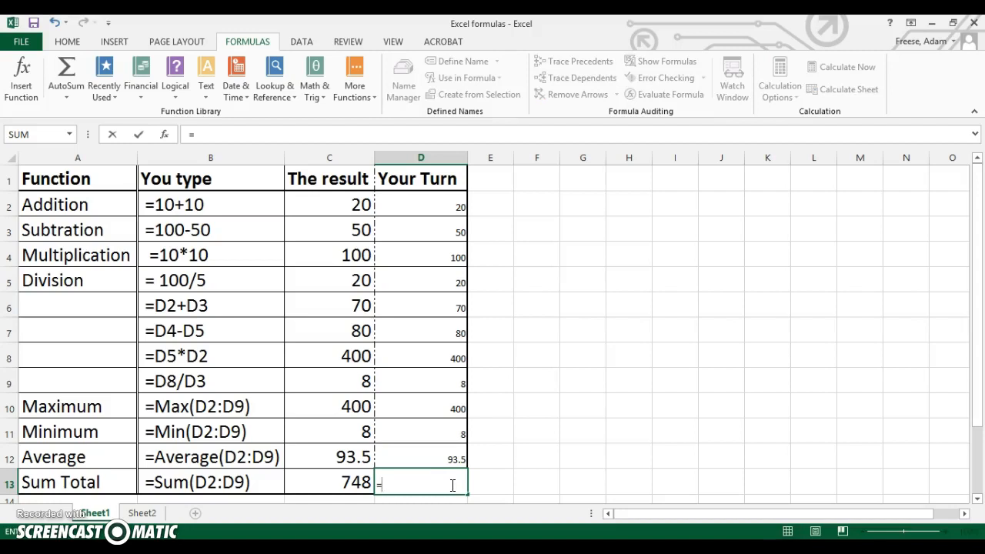
text(SUM()
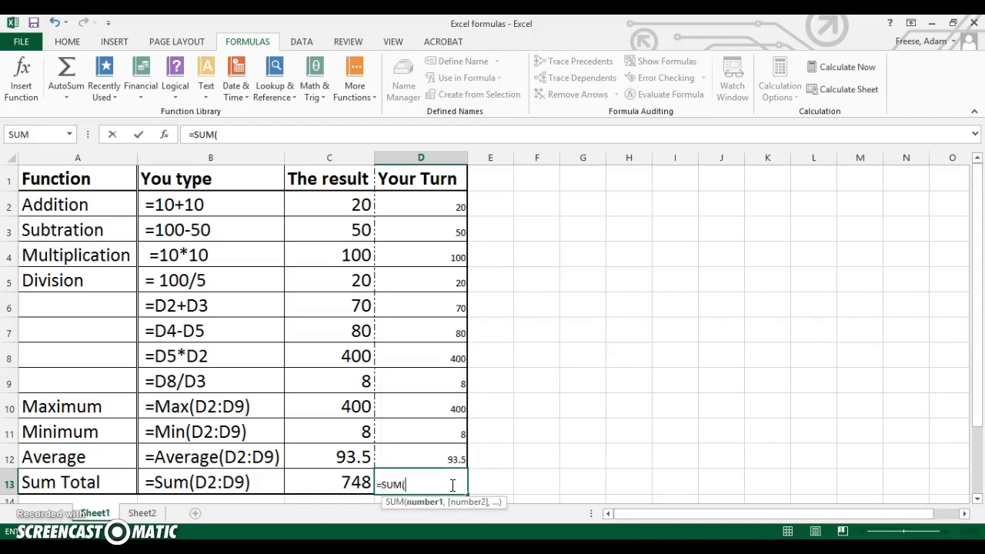
click(420, 206)
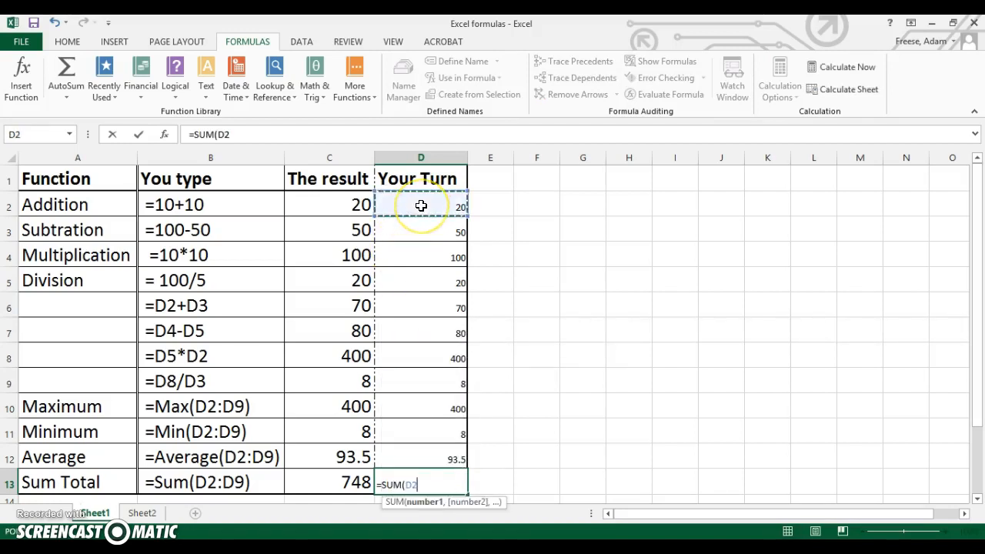
text(:D)
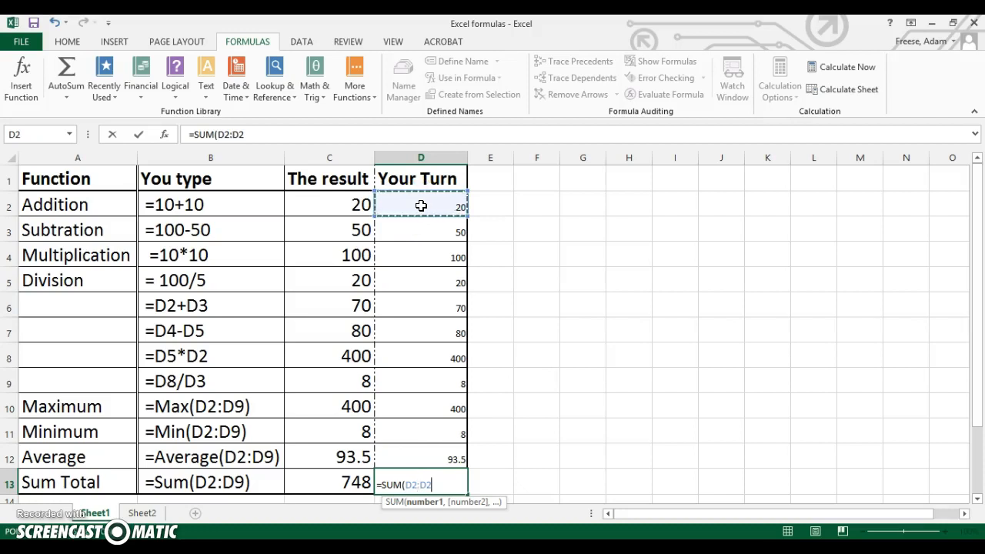
key(BackSpace)
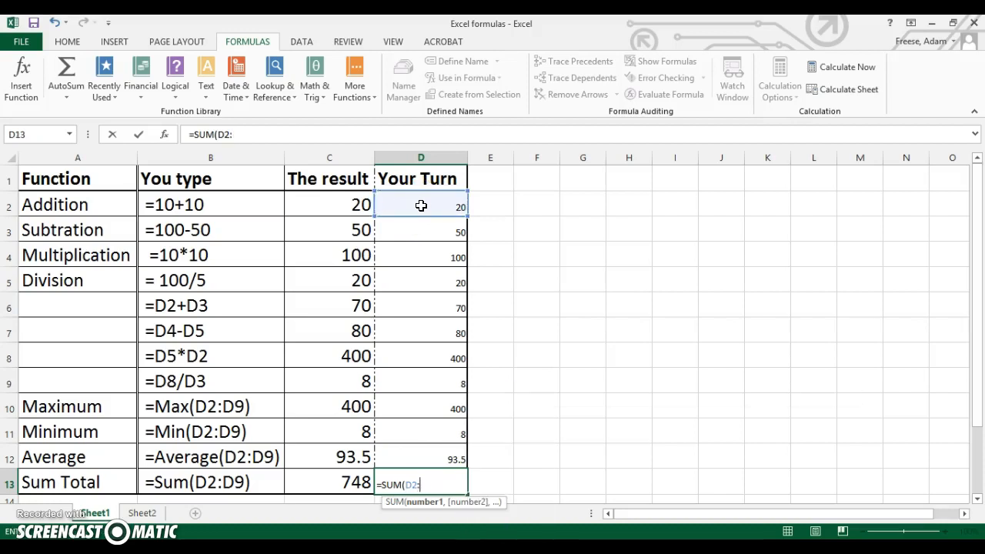
click(431, 378)
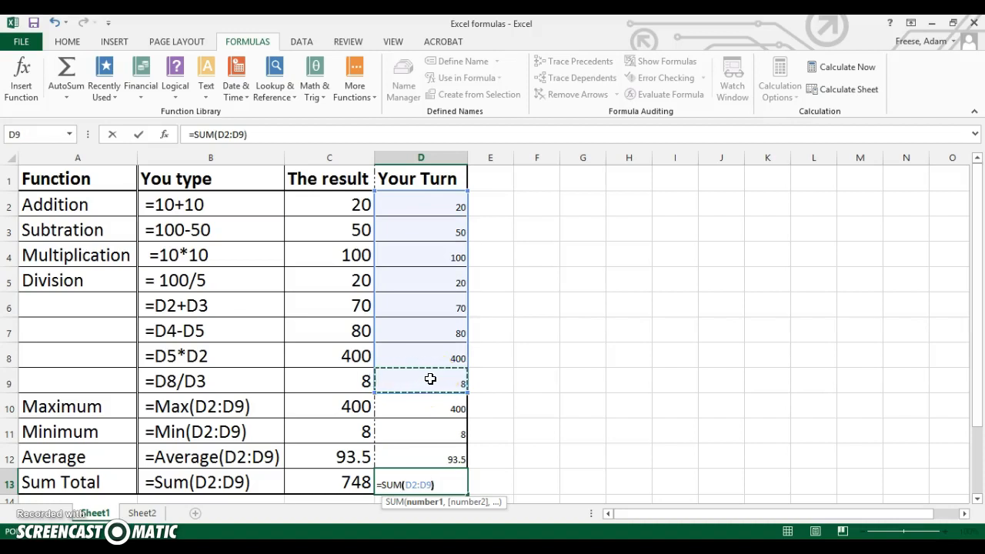
text())
key(Return)
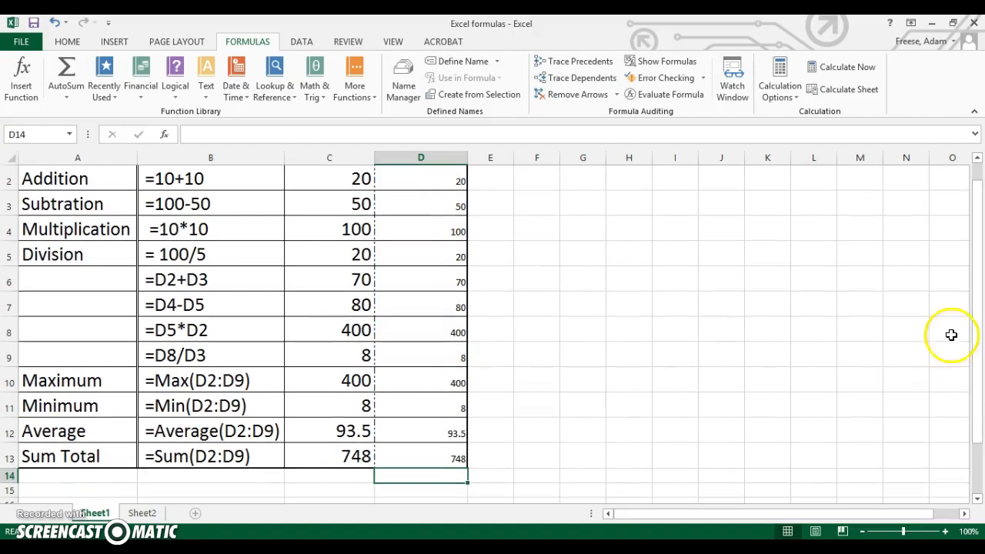
drag(978, 318, 978, 284)
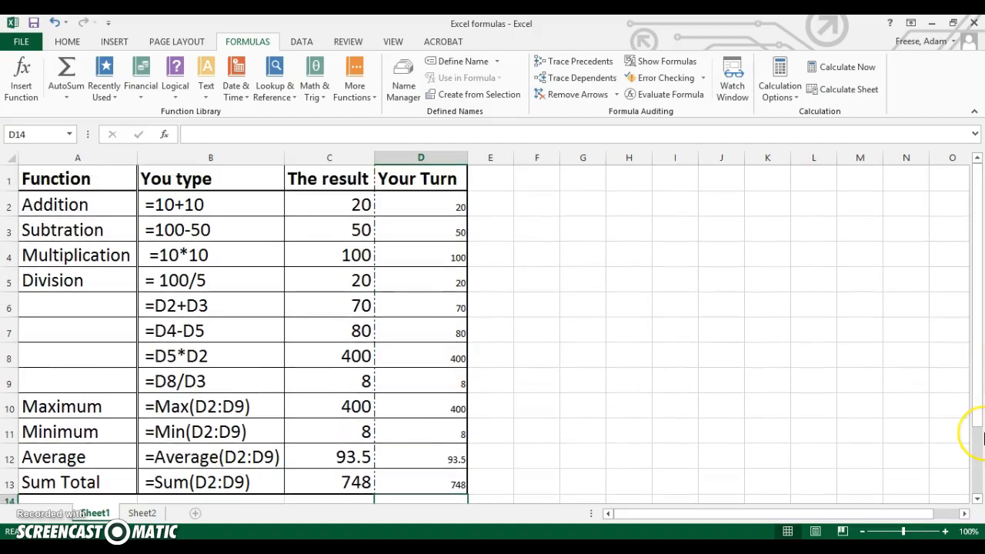